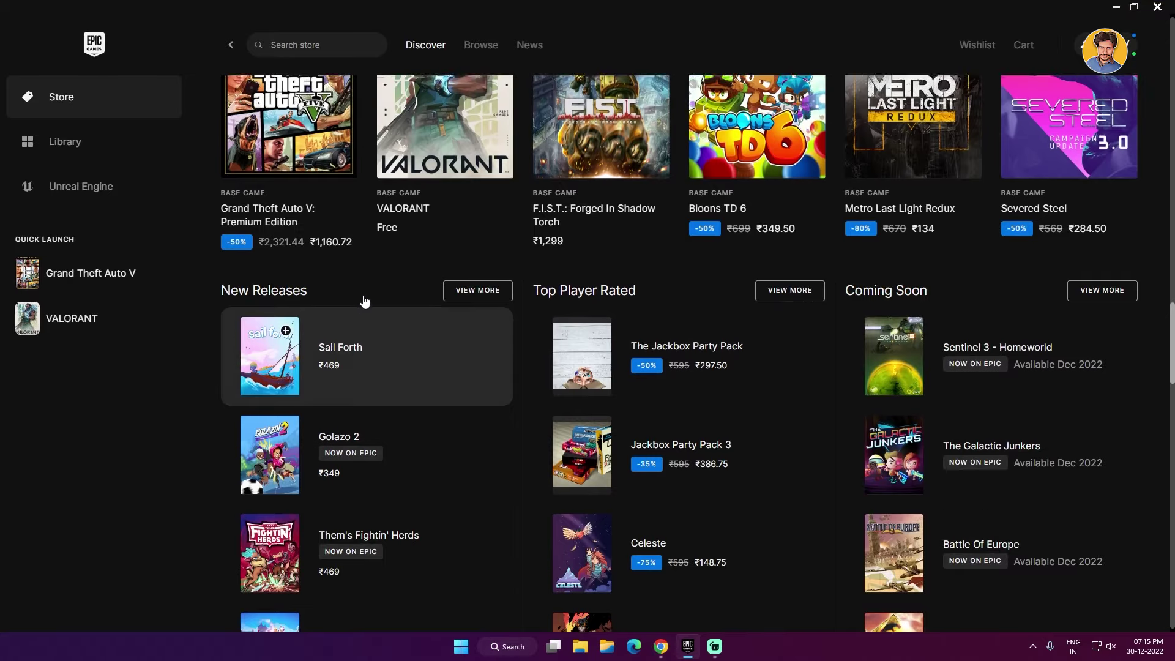
- Open the install options for Grand Theft Auto V in the library
scroll(420, 277, "up", 6)
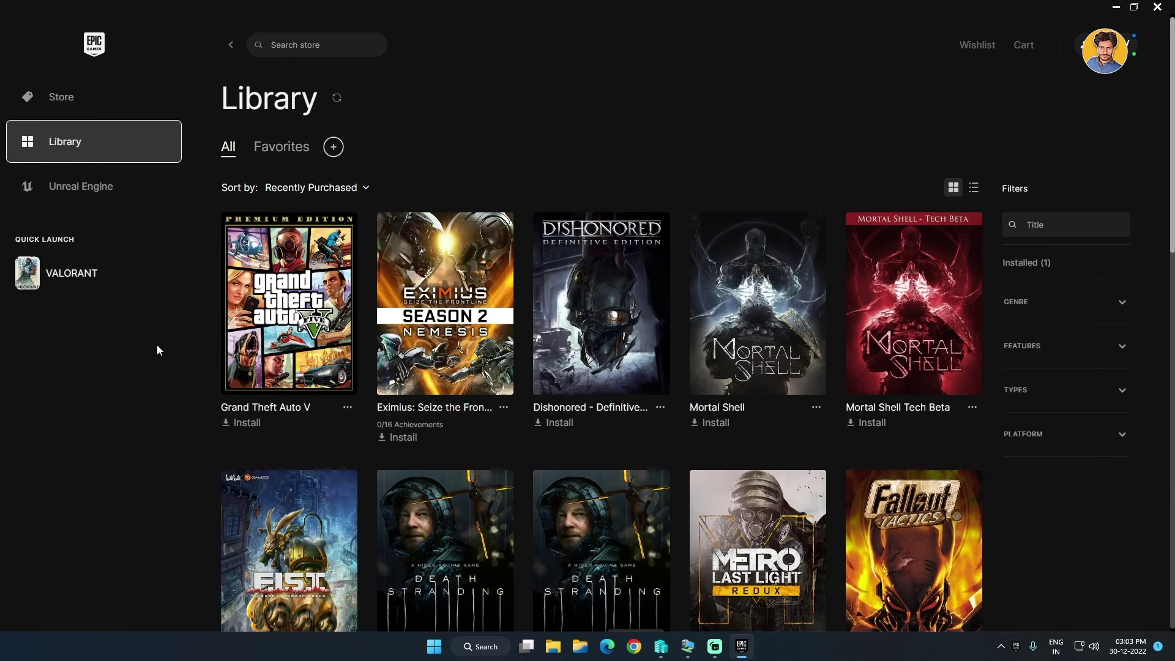
left_click(282, 320)
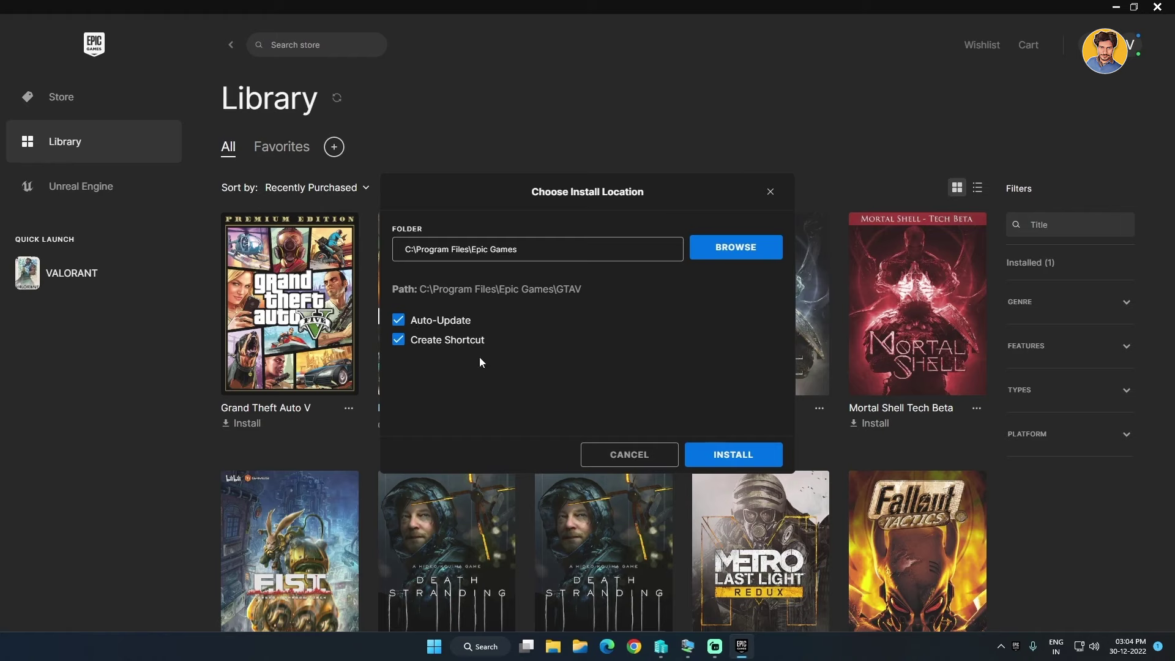
left_click(732, 247)
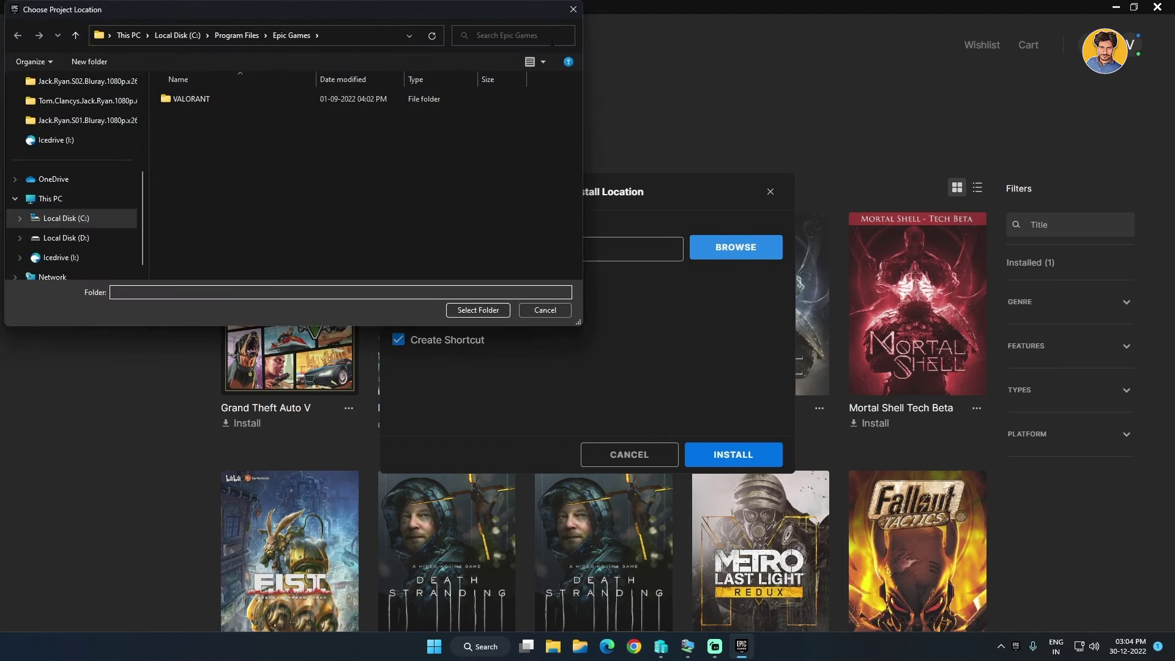
left_click(84, 224)
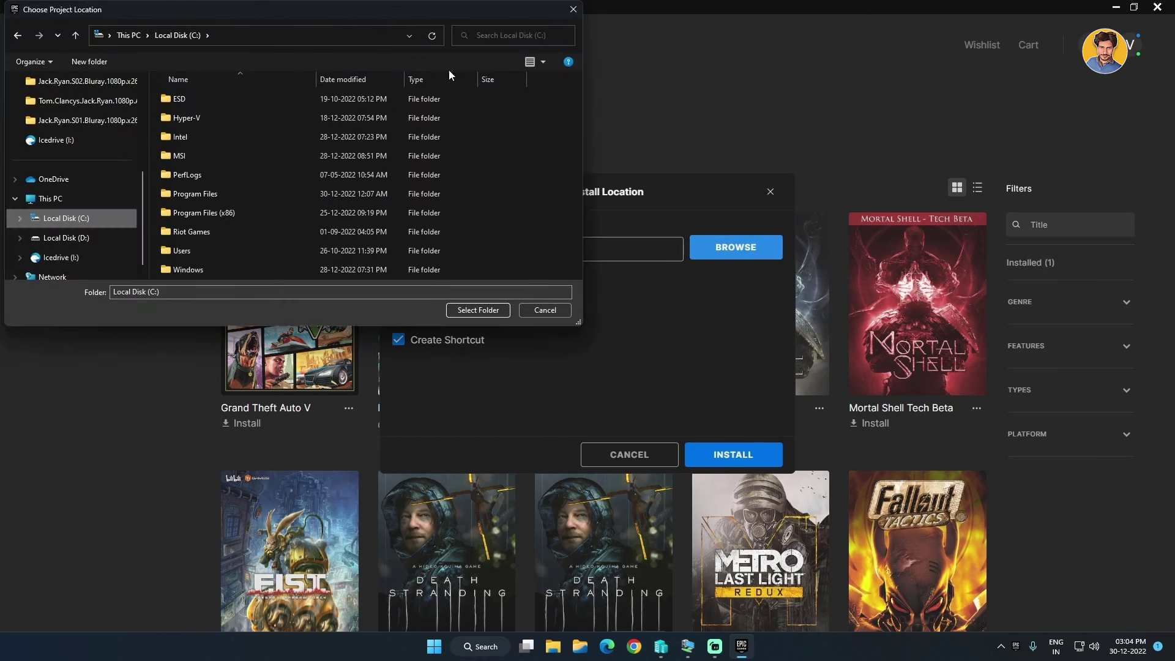
left_click(570, 10)
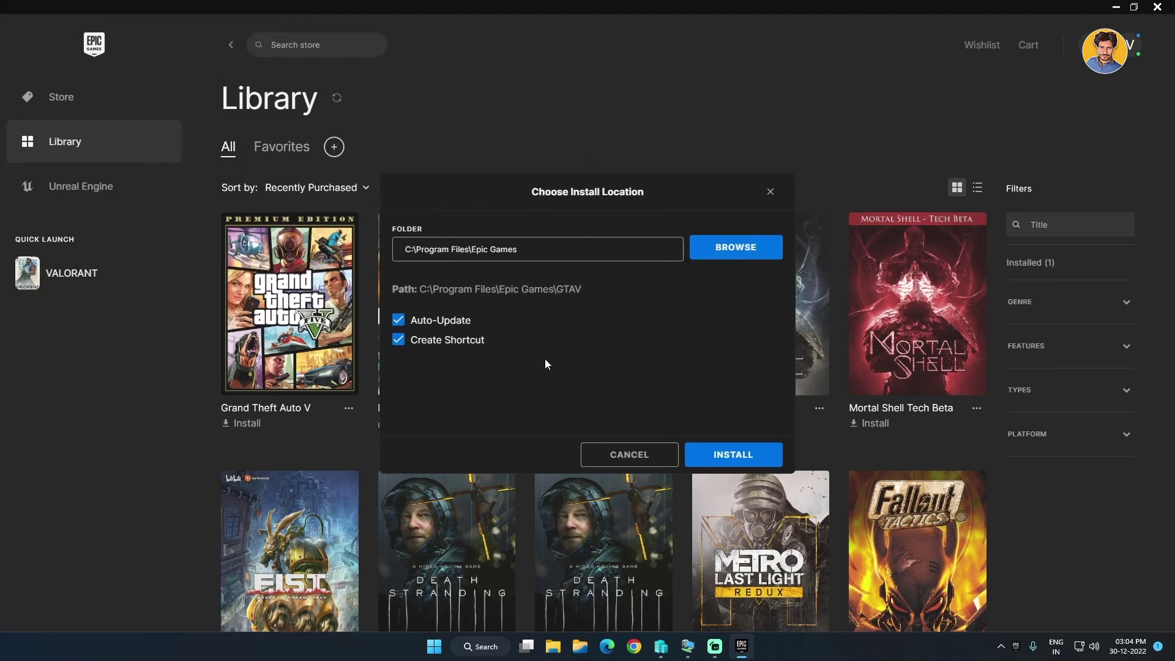
- Install Grand Theft Auto V in C:\Program Files\Epic Games with Auto-Update and Create Shortcut enabled, and show its download progress
left_click(718, 458)
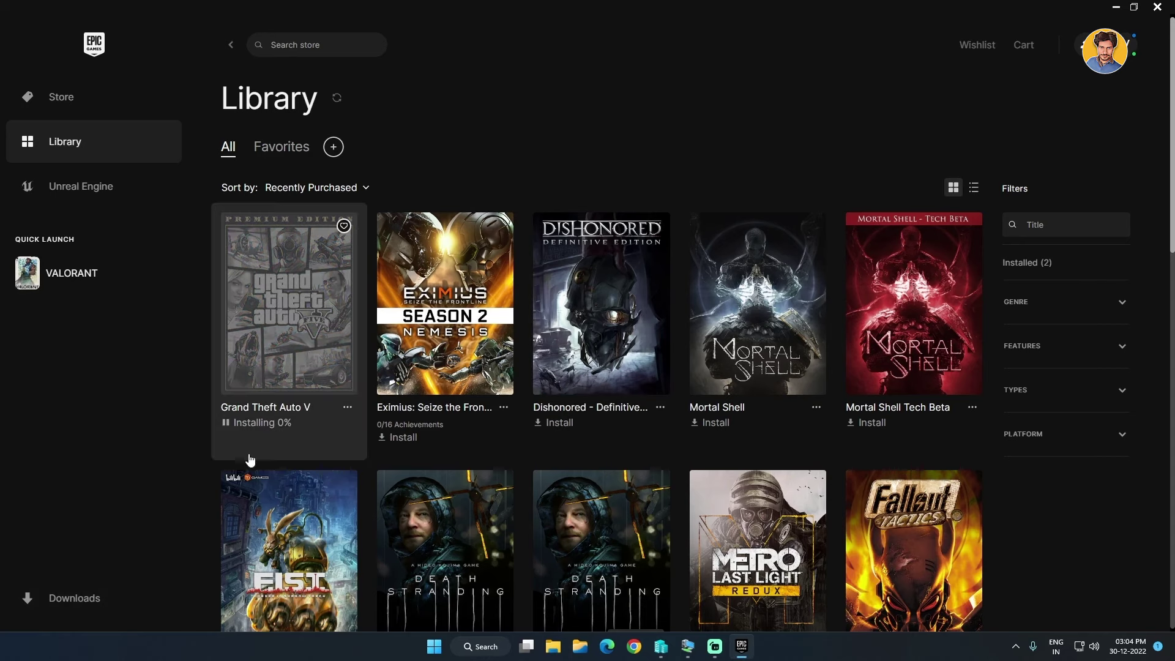
left_click(72, 599)
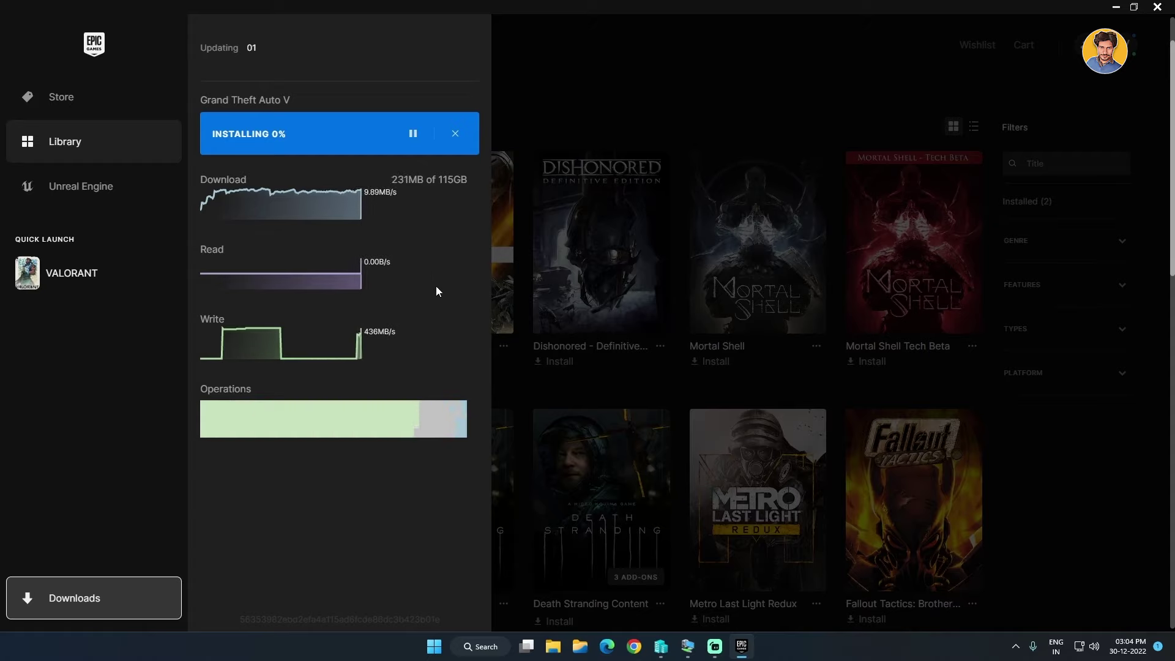
left_click(715, 646)
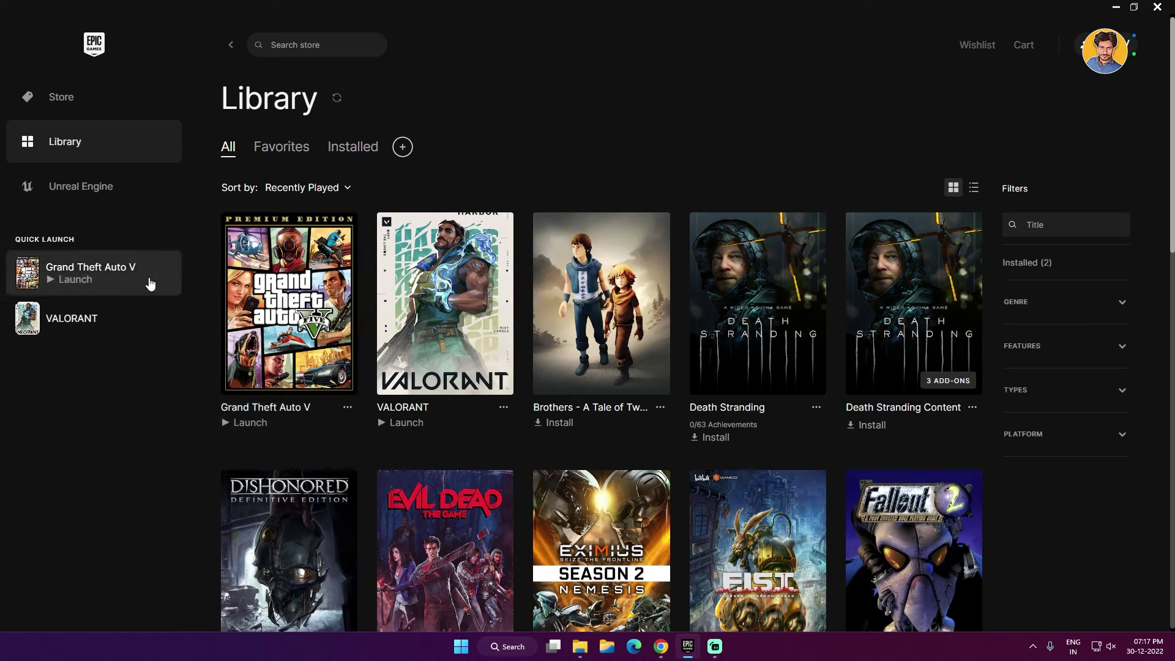
- Launch the installed Grand Theft Auto V from the library
left_click(68, 138)
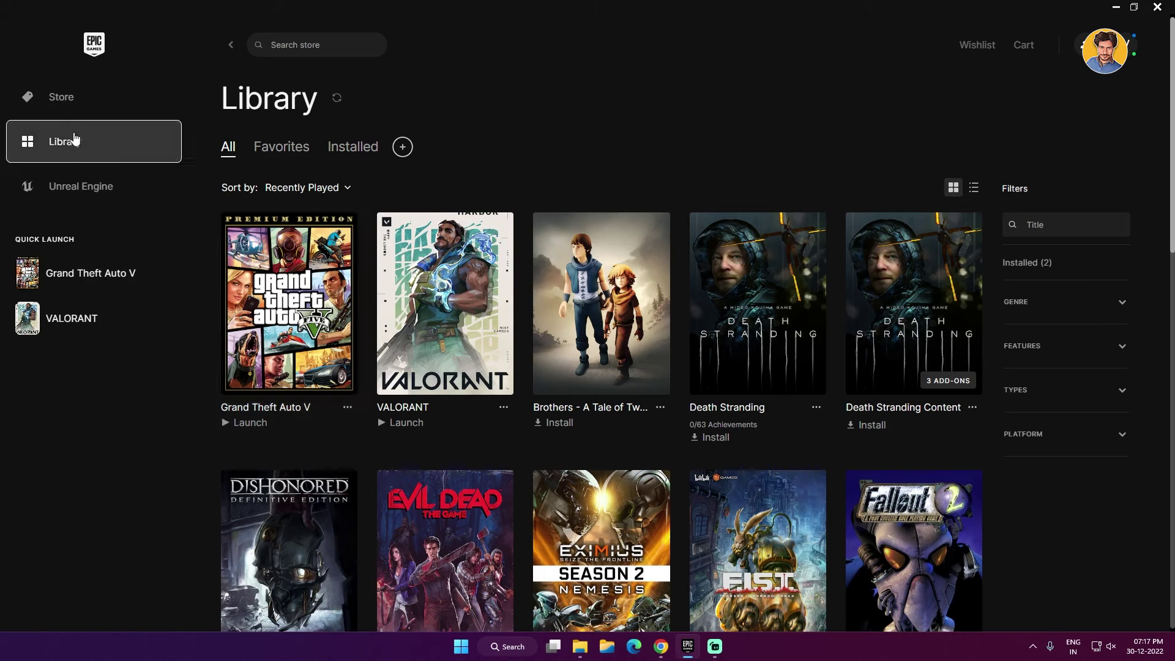
left_click(88, 285)
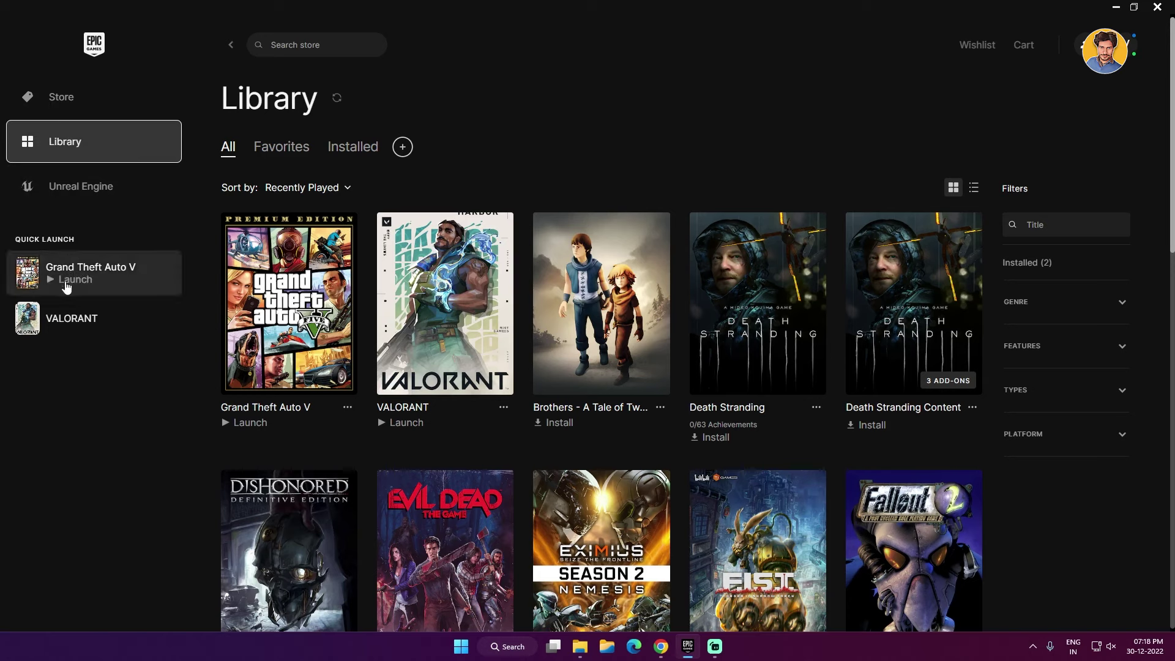
left_click(66, 286)
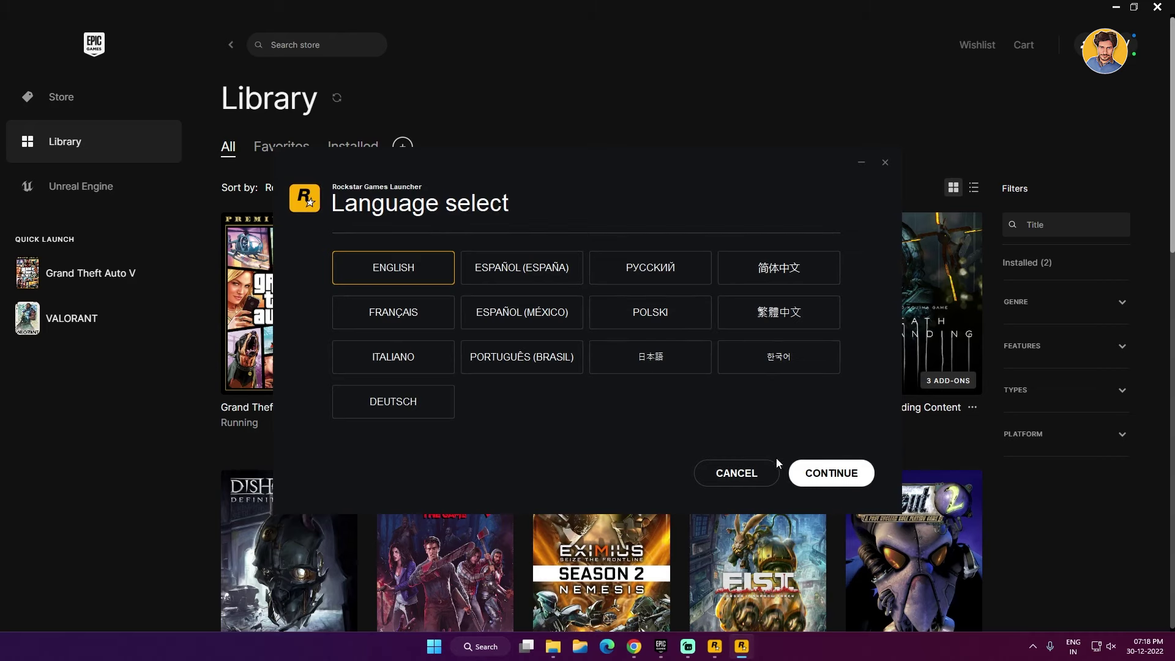
- Set up the Rockstar Games Launcher in English and accept its License Agreement
left_click(832, 473)
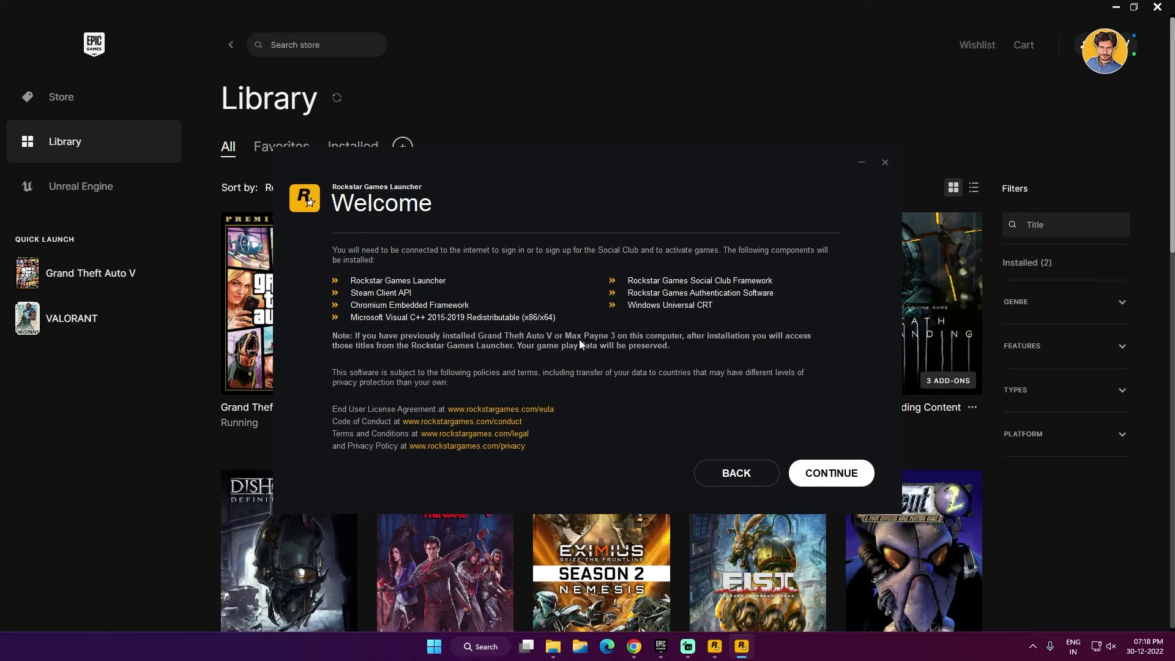
left_click(819, 473)
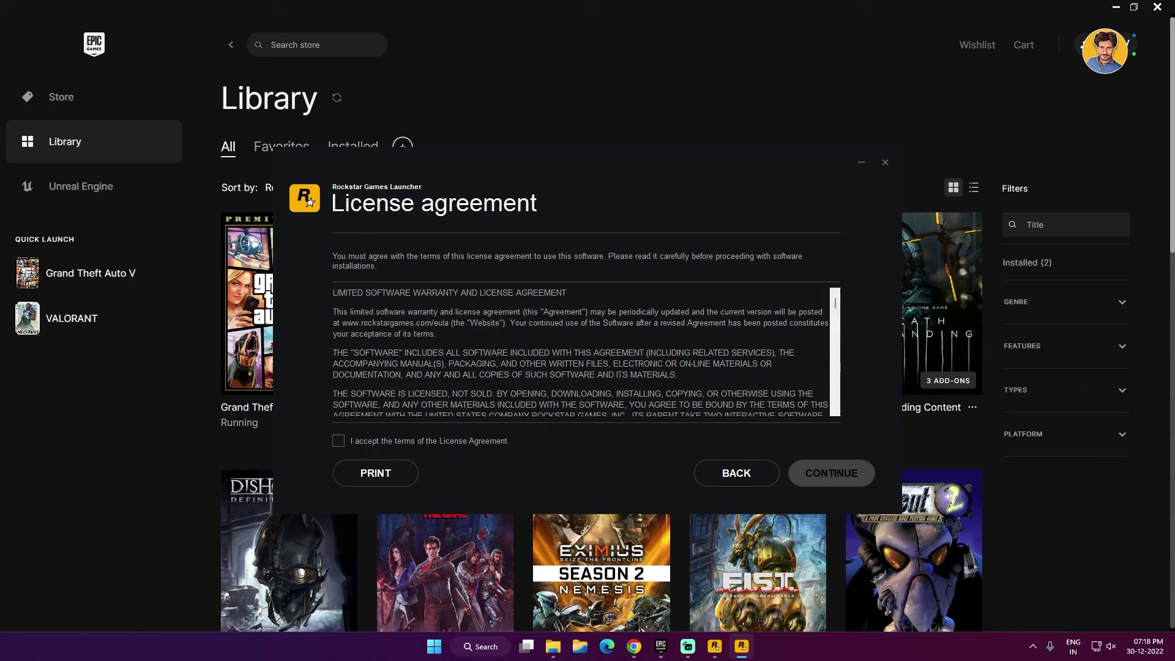
left_click(338, 441)
scroll(623, 367, "down", 5)
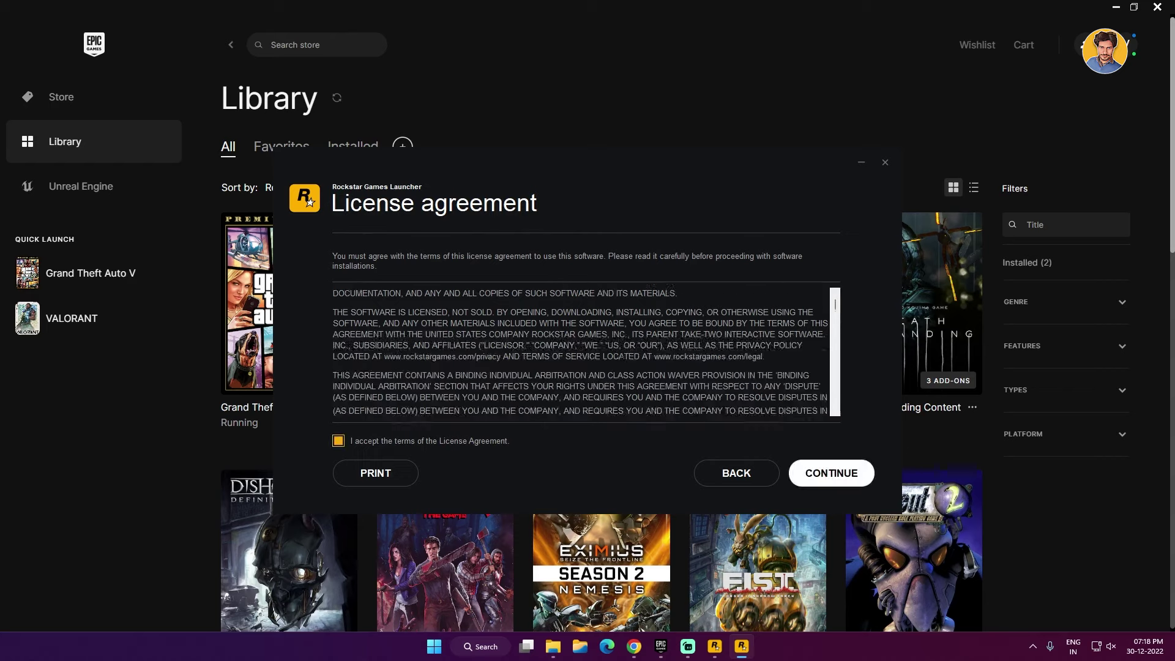
scroll(623, 394, "down", 15)
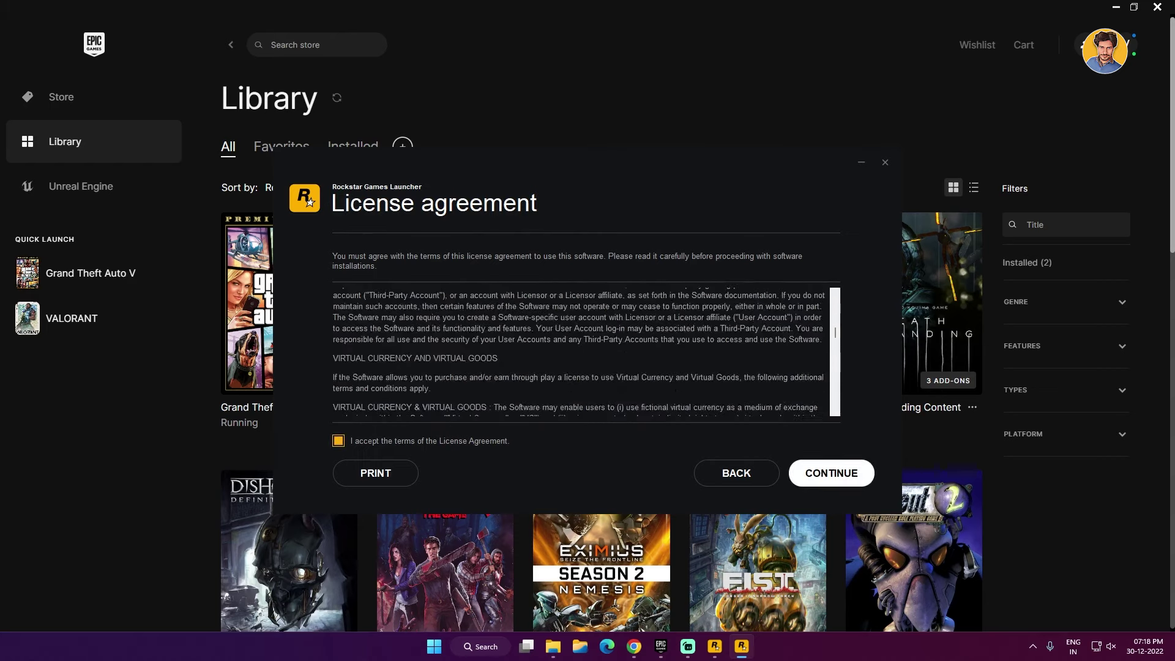
scroll(579, 351, "down", 15)
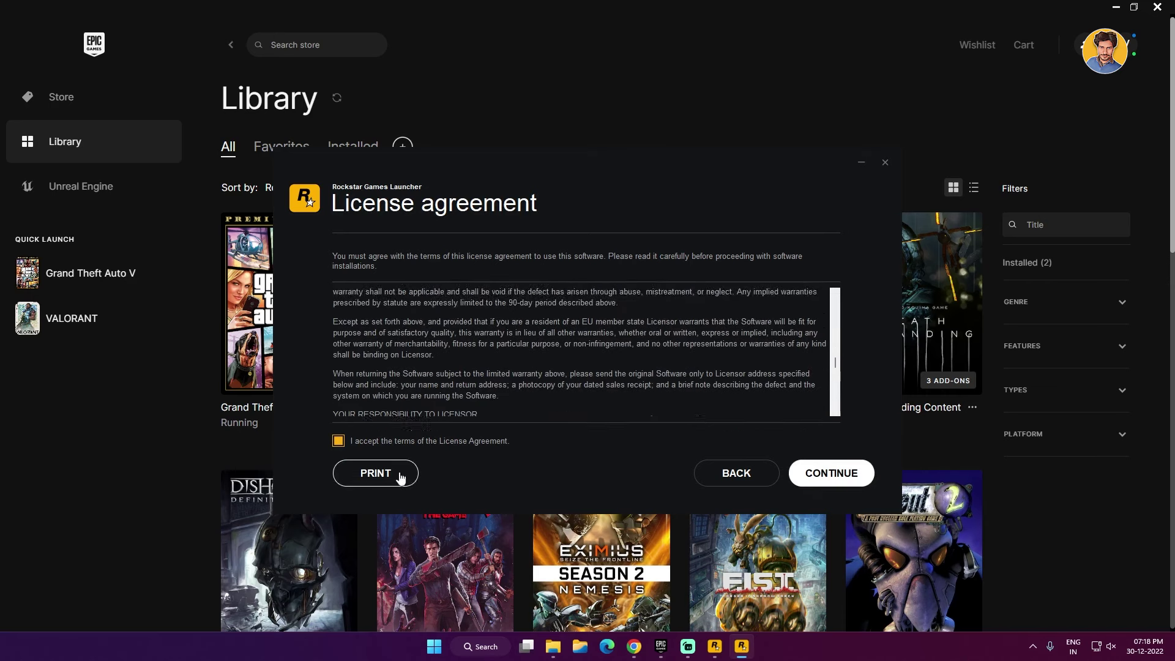
left_click(824, 473)
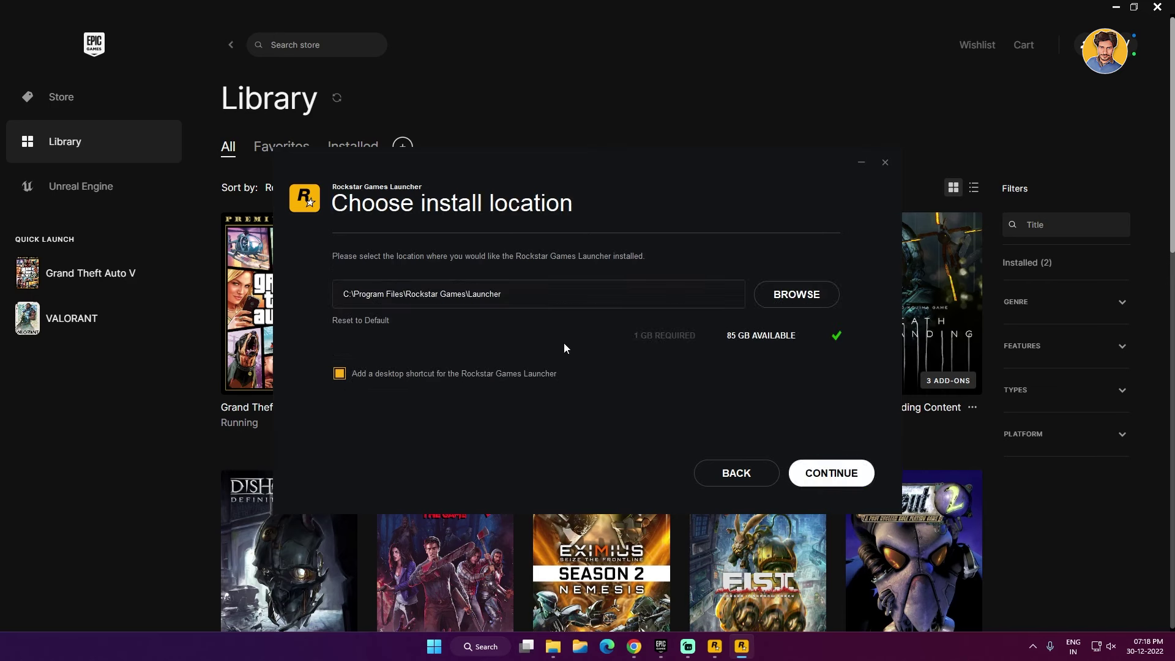
- Install the Rockstar Games Launcher in C:\Program Files\Rockstar Games\Launcher with a desktop shortcut, and download and install the .NET Framework 3.5 feature
left_click_drag(405, 294, 467, 294)
left_click(501, 293)
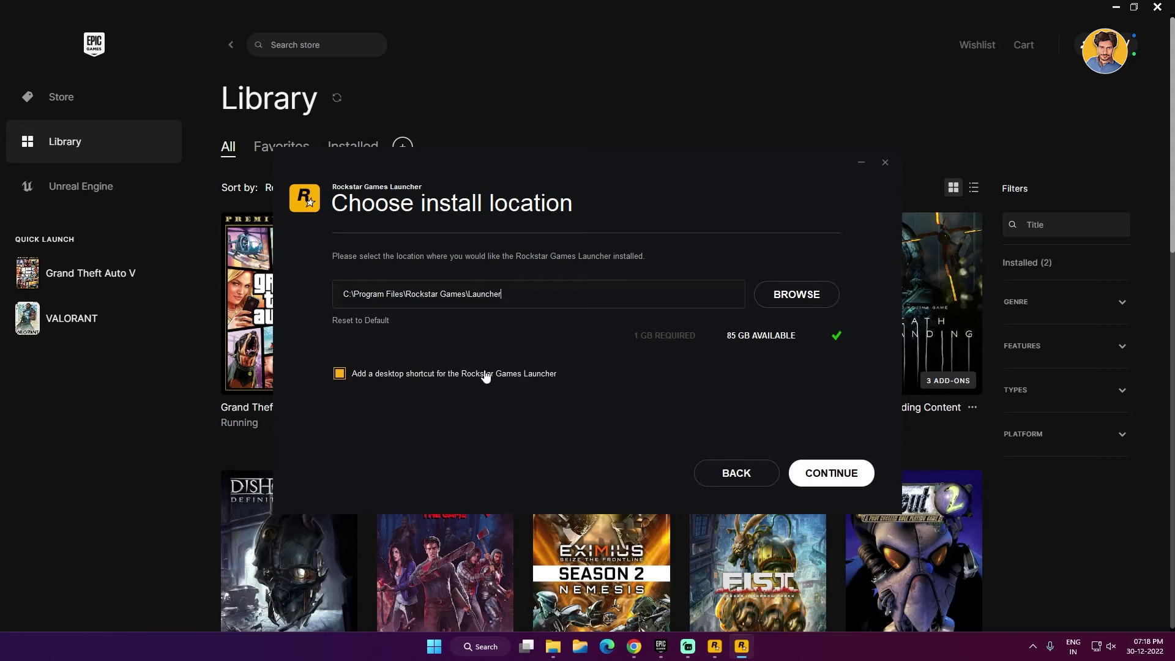
left_click(830, 473)
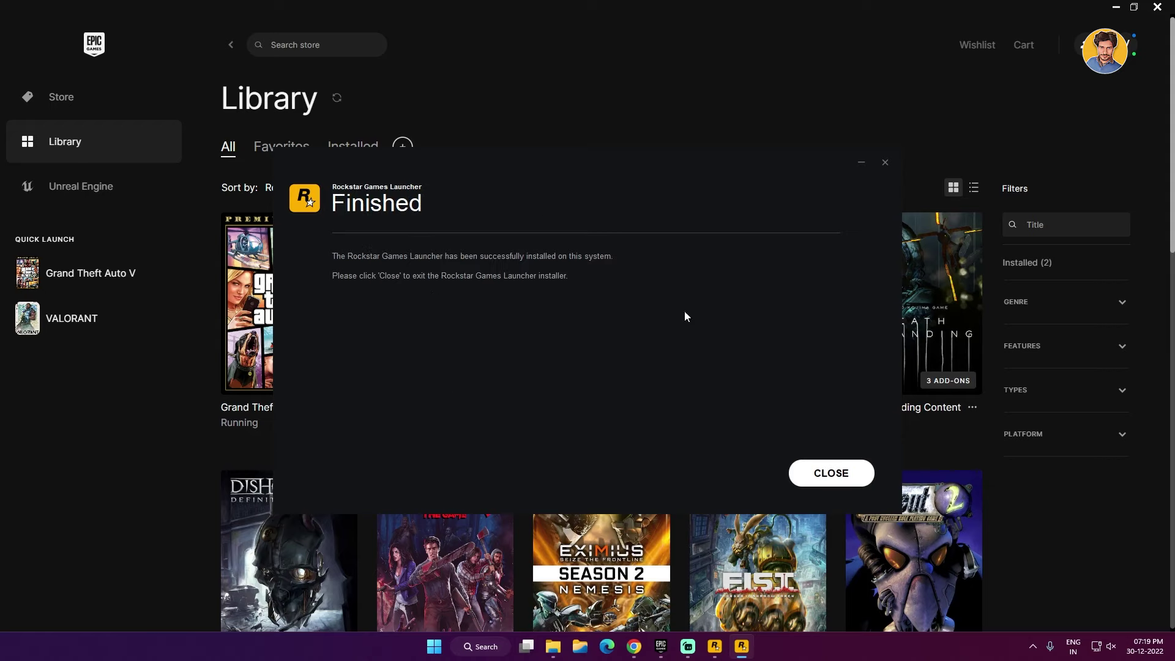
left_click(829, 473)
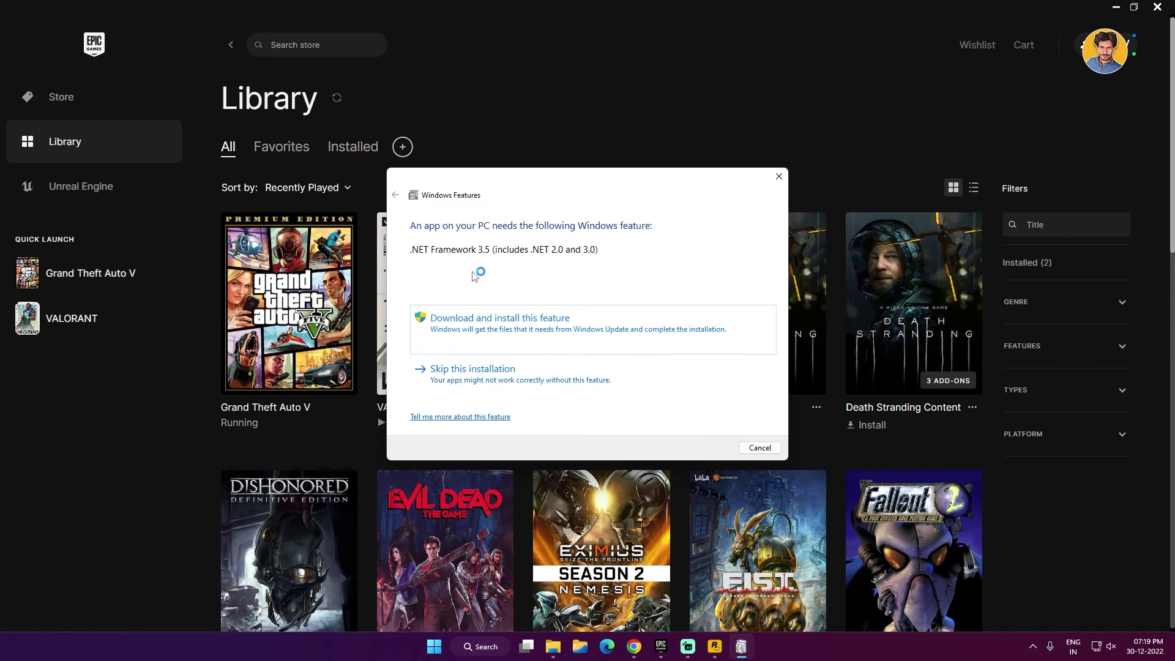
left_click(549, 321)
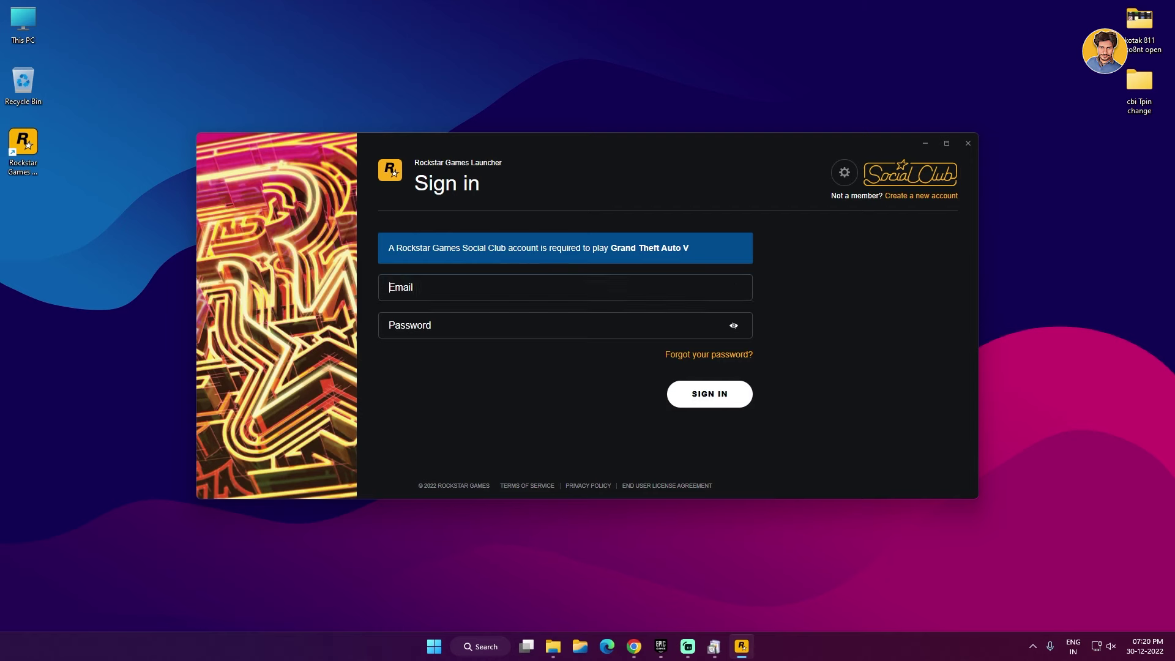
left_click(485, 285)
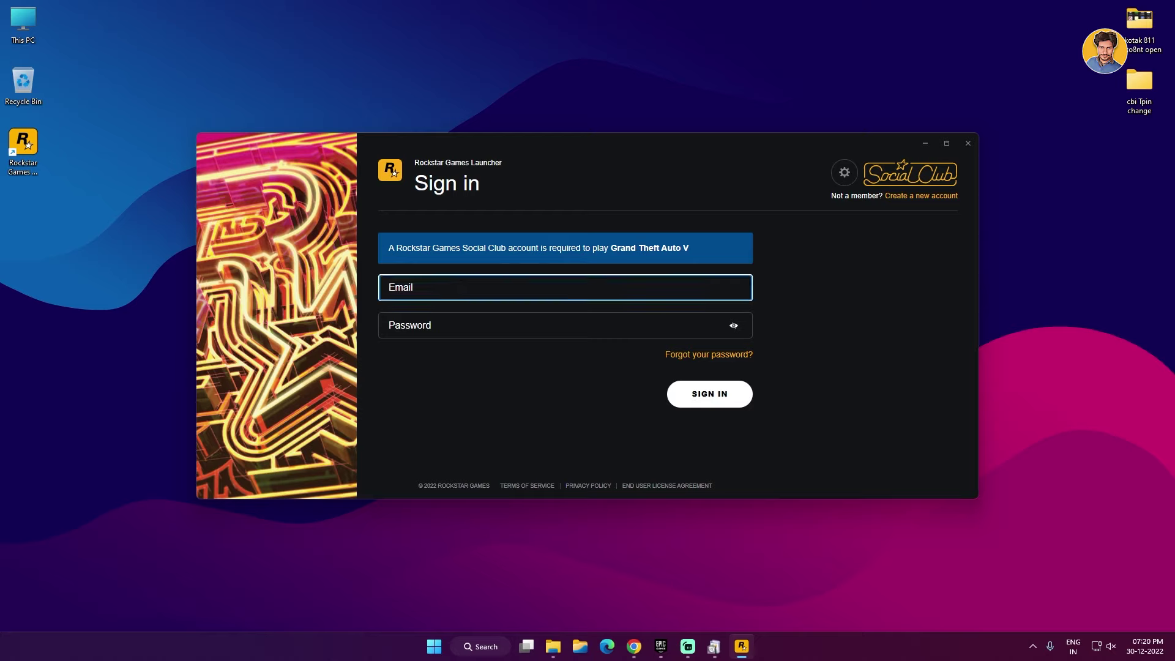
left_click(482, 308)
left_click_drag(509, 150, 512, 181)
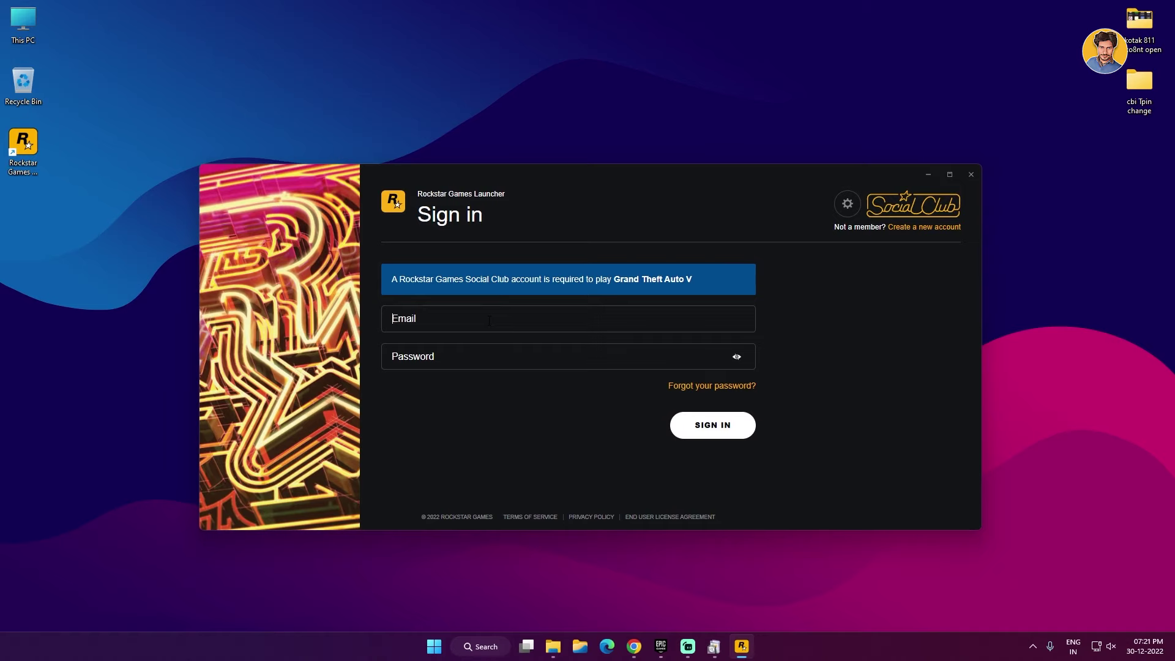
left_click(661, 646)
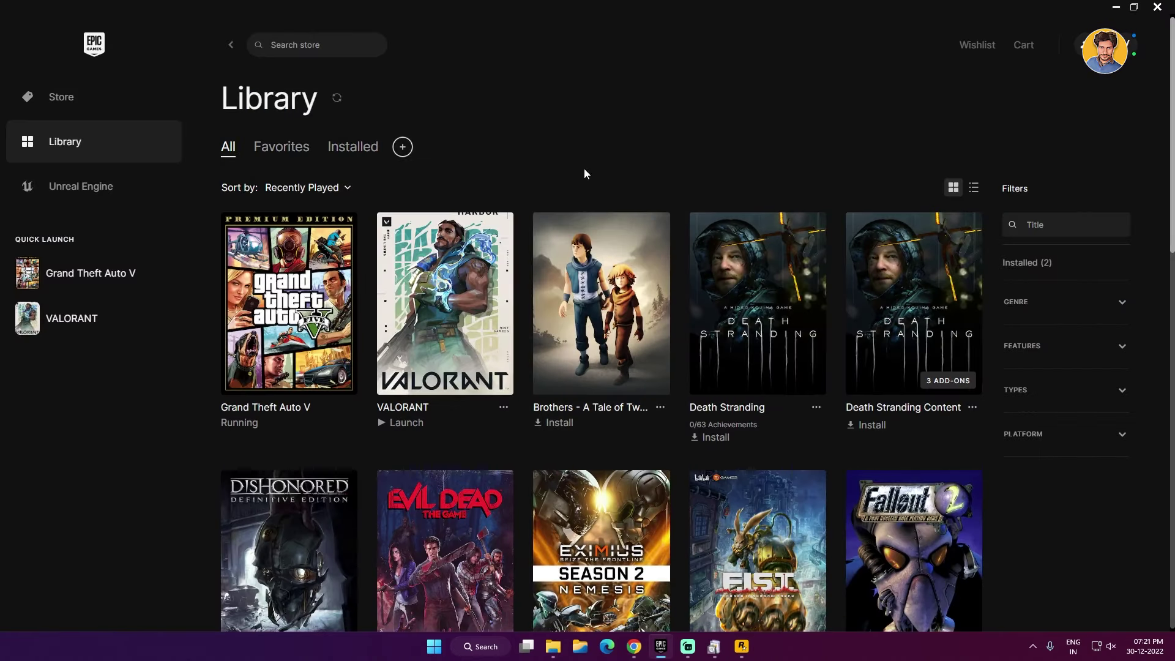
left_click(1117, 7)
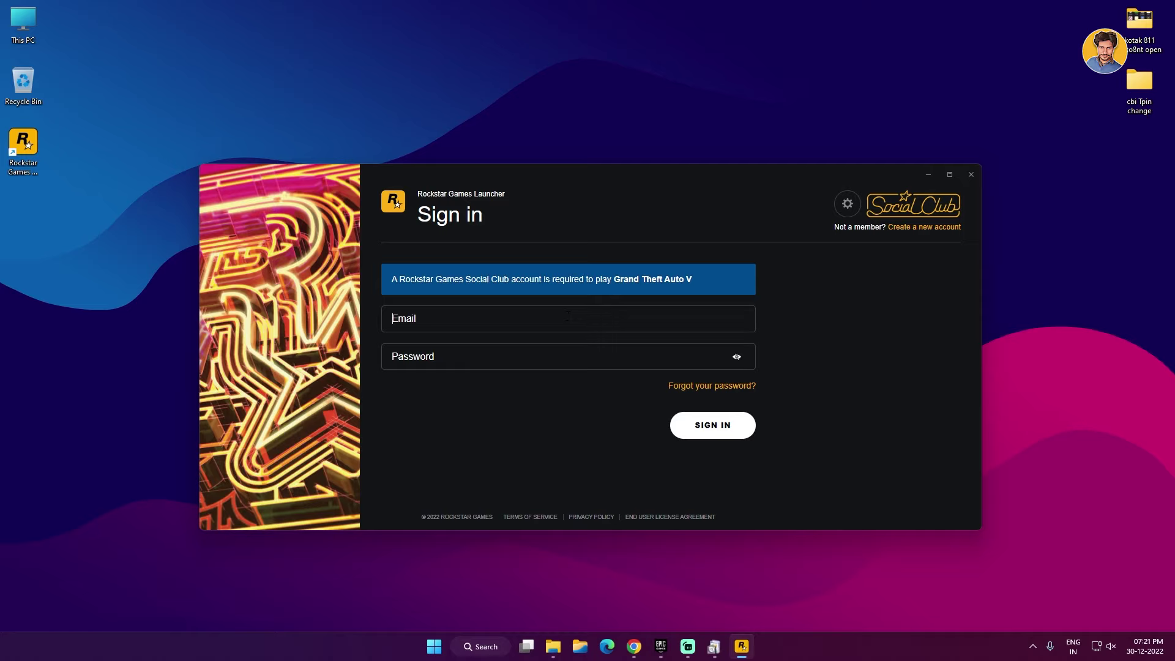
left_click(568, 315)
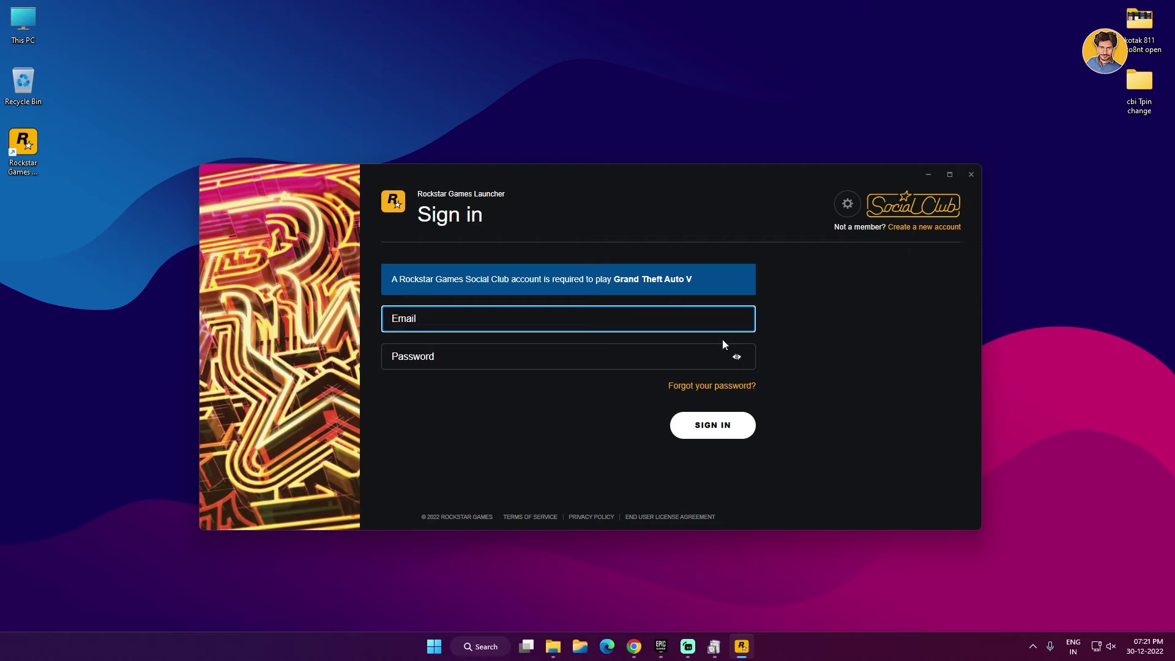
- Start creating a new Rockstar Games Social Club account and accept the license agreement, Terms of Service and Privacy Policy
left_click(917, 228)
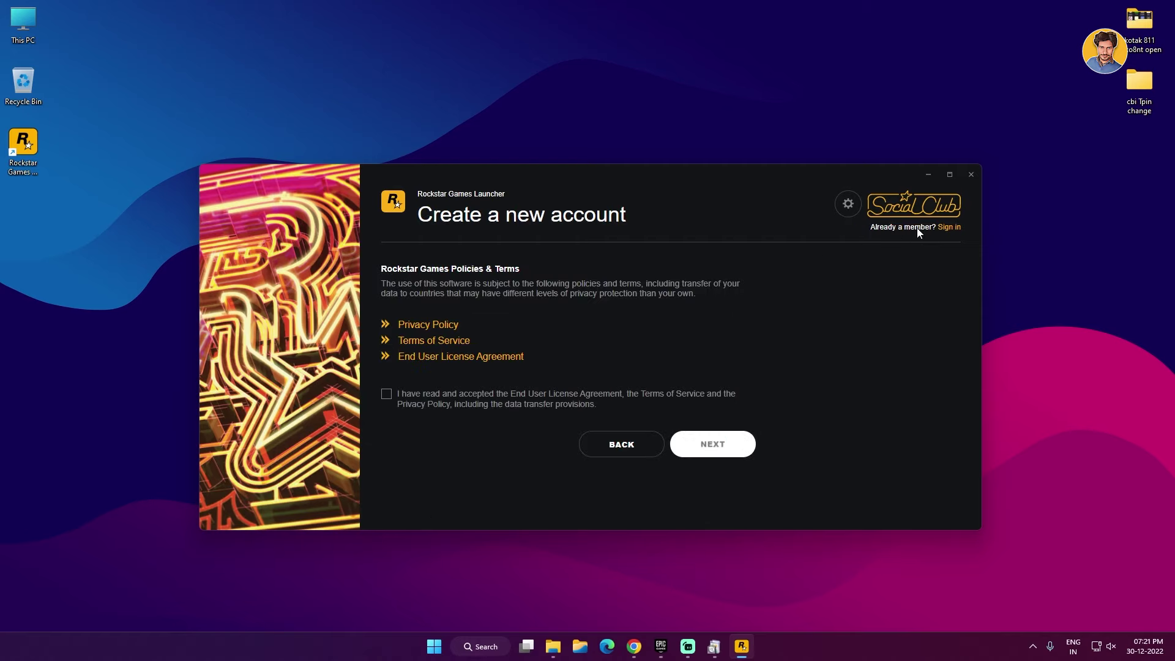
left_click(386, 394)
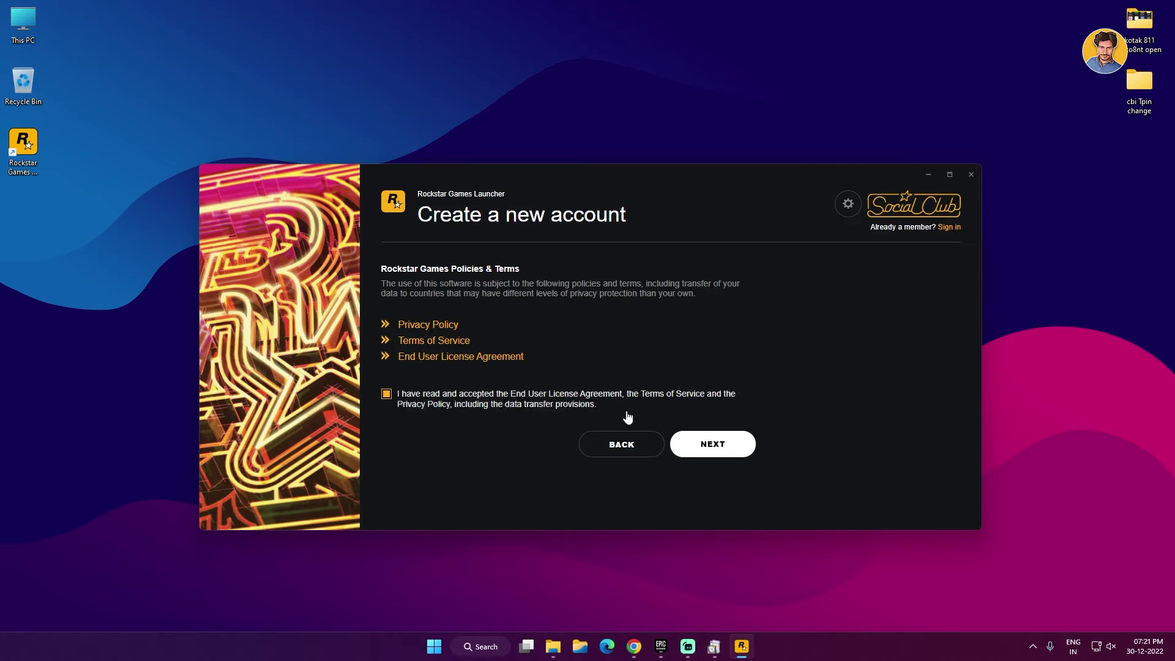
left_click(713, 443)
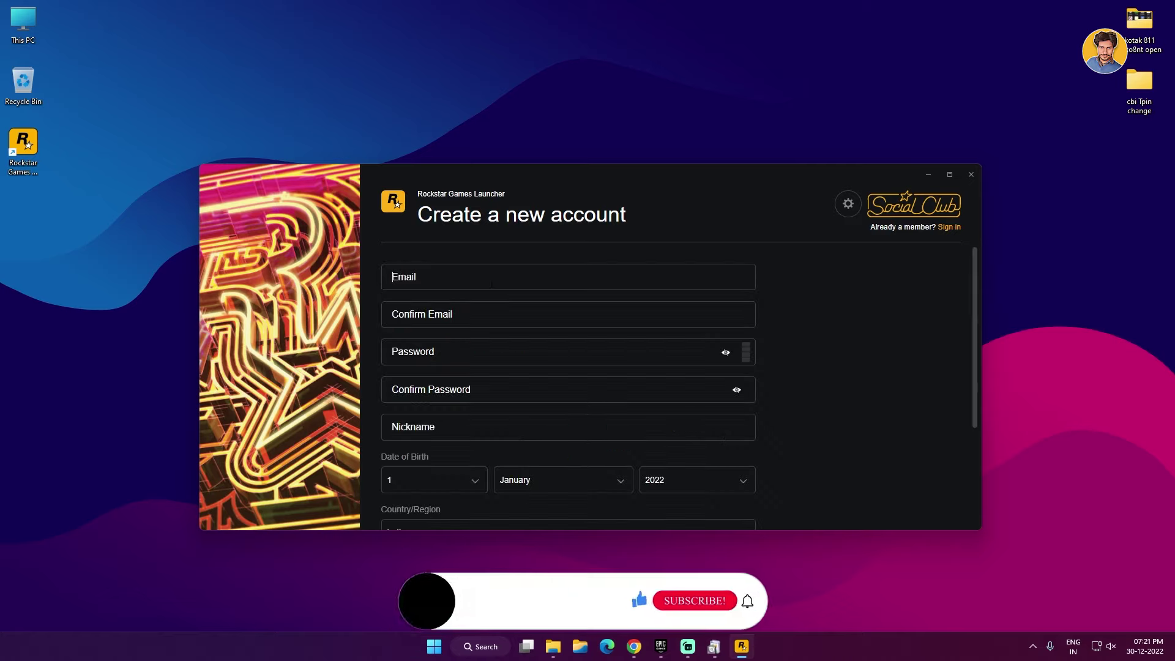
- Enter the account holder's e-mail address in both the Email and Confirm Email fields
left_click(491, 284)
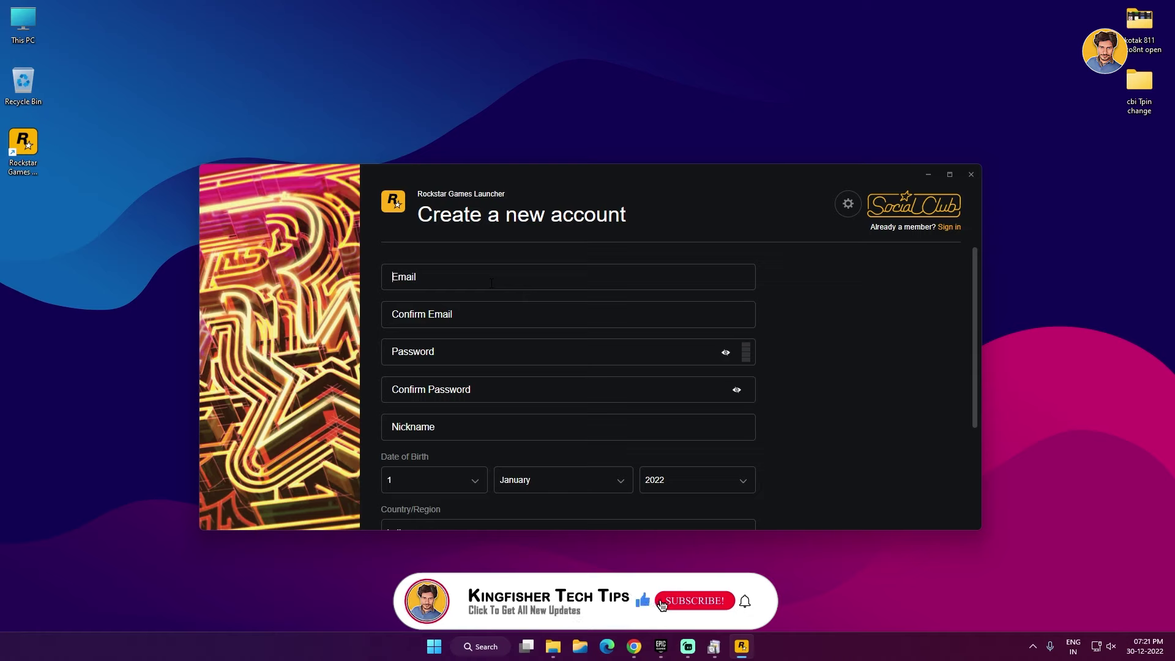
key("ctrl+v")
key("Tab")
key("ctrl+v")
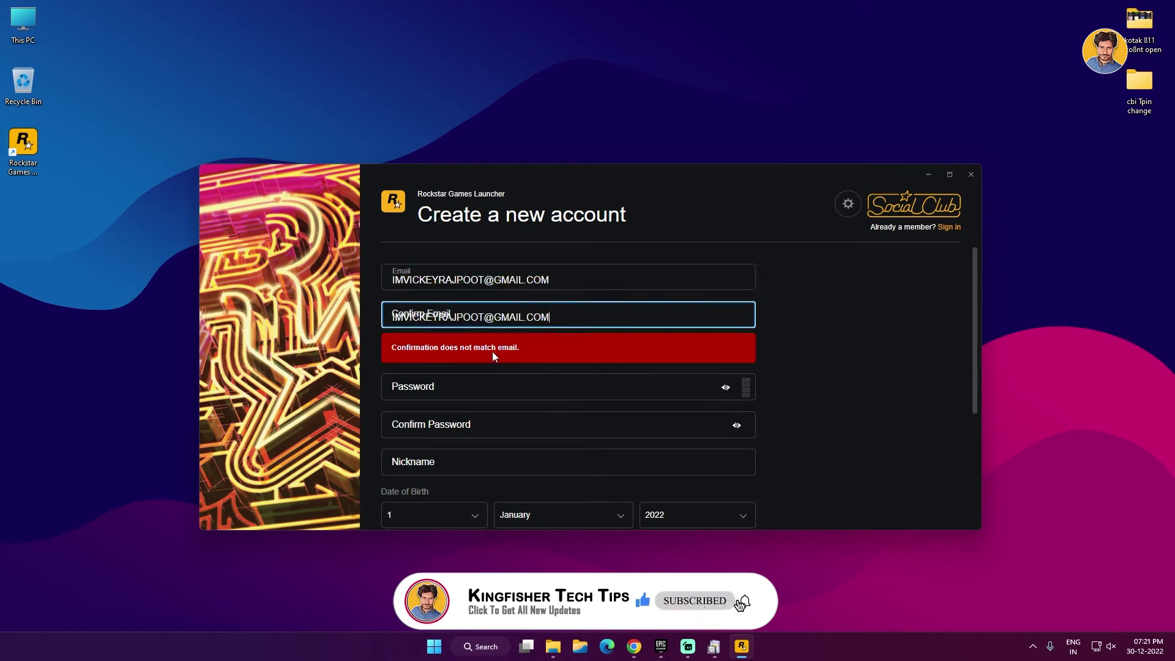
- Enter a nickname for the new account, leaving the password fields blank
left_click(472, 358)
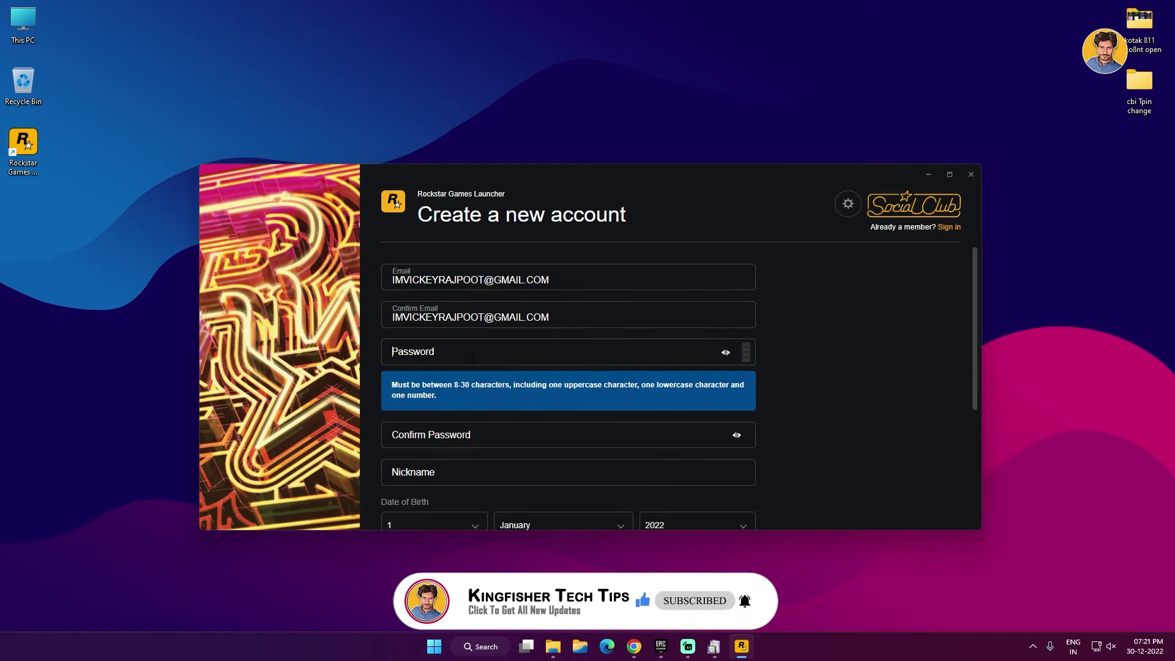
left_click(476, 471)
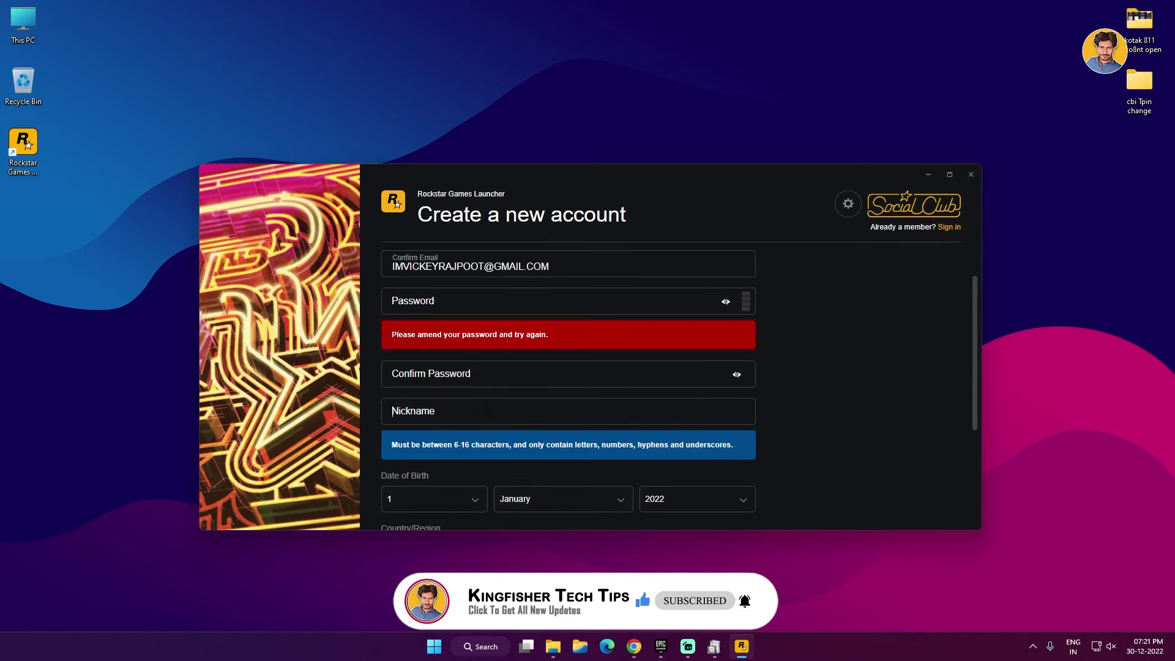
key("Caps_Lock")
key("Caps_Lock")
key("Caps_Lock")
- Select the account holder's date of birth and opt in to receiving Rockstar Games announcements
scroll(487, 408, "down", 1)
left_click(431, 438)
left_click(391, 223)
left_click(569, 428)
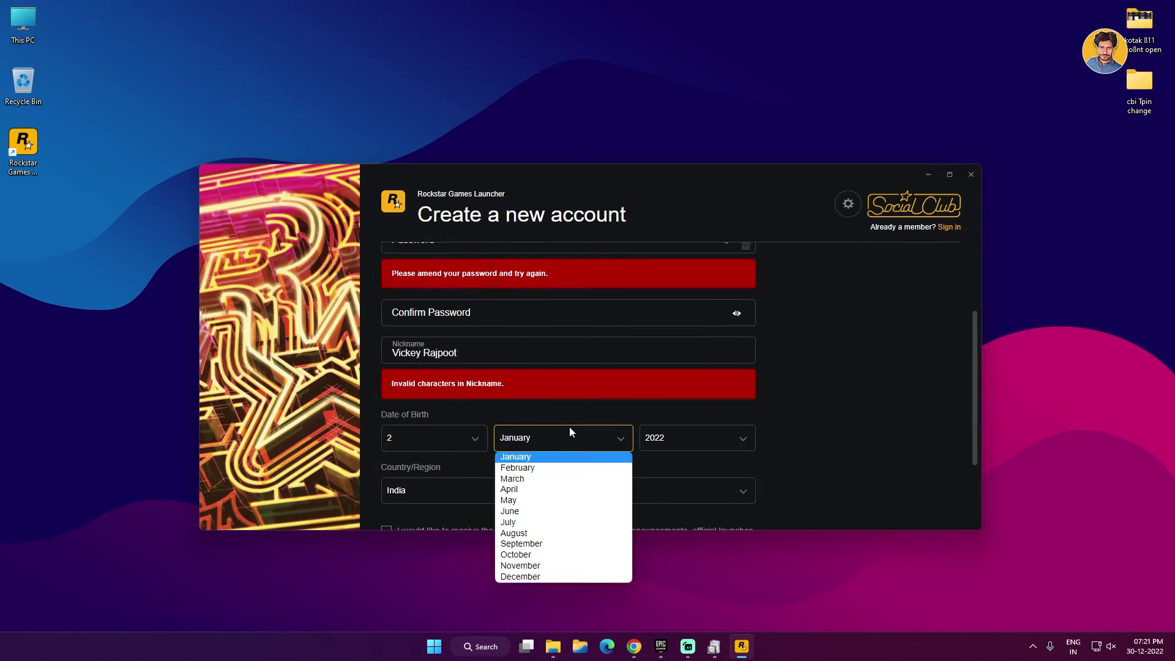
left_click(540, 469)
left_click(680, 445)
scroll(692, 310, "down", 6)
scroll(692, 311, "down", 2)
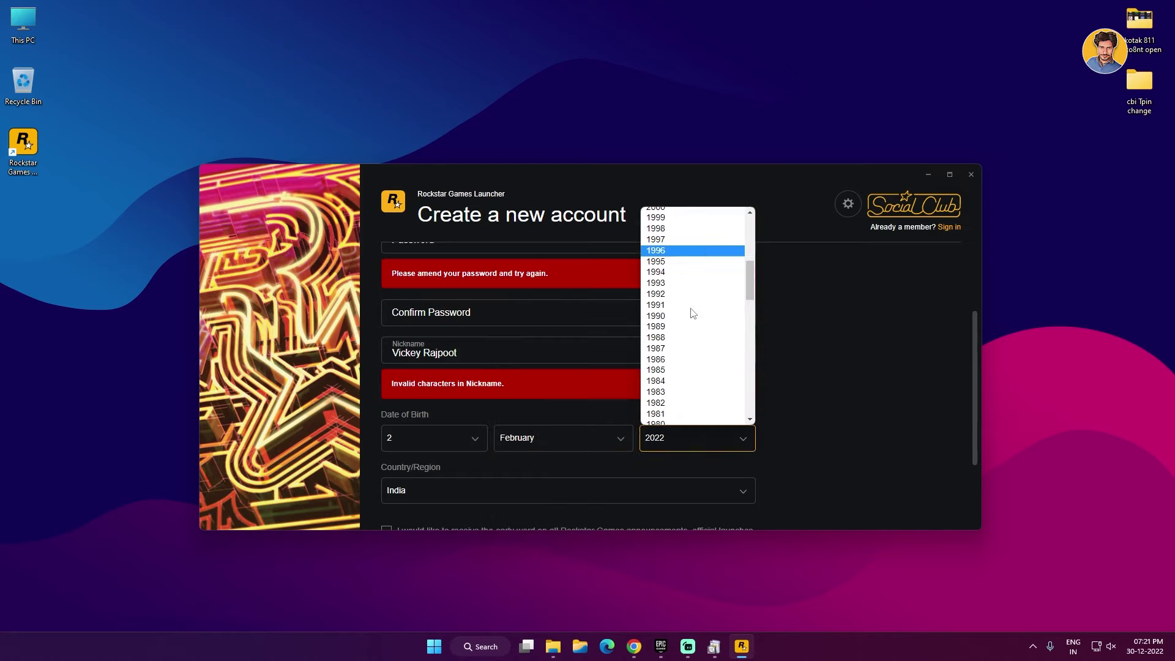
left_click(671, 233)
scroll(621, 434, "down", 1)
left_click(386, 469)
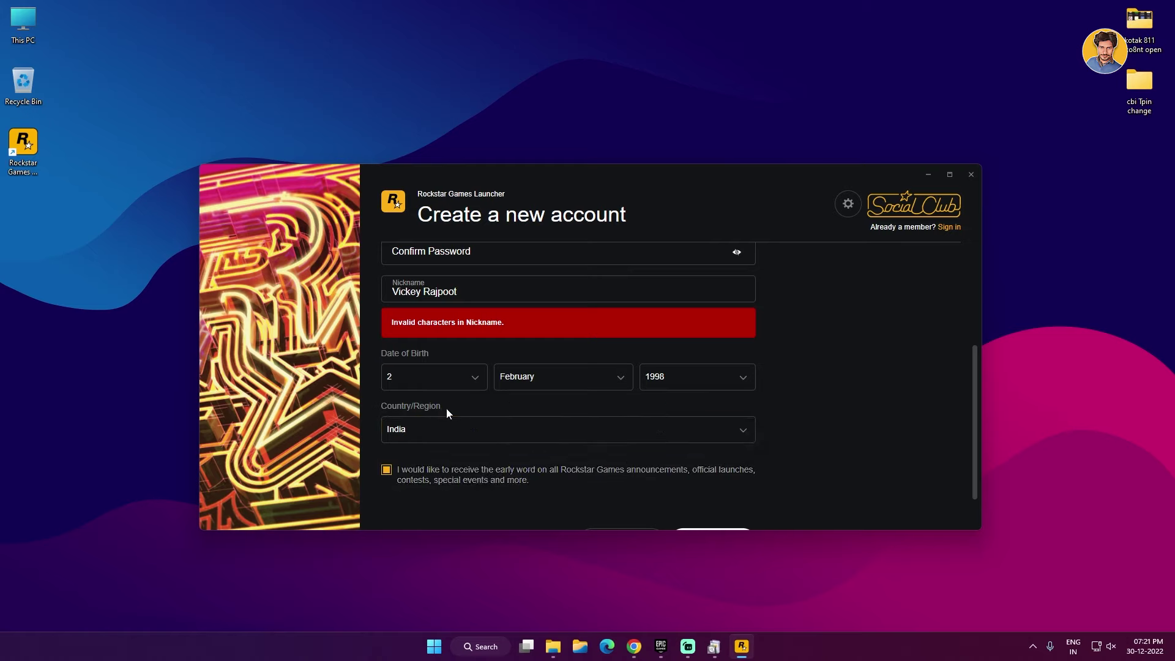
- Replace the nickname with one that contains no spaces and submit the completed account details form
scroll(447, 408, "up", 3)
scroll(567, 373, "down", 4)
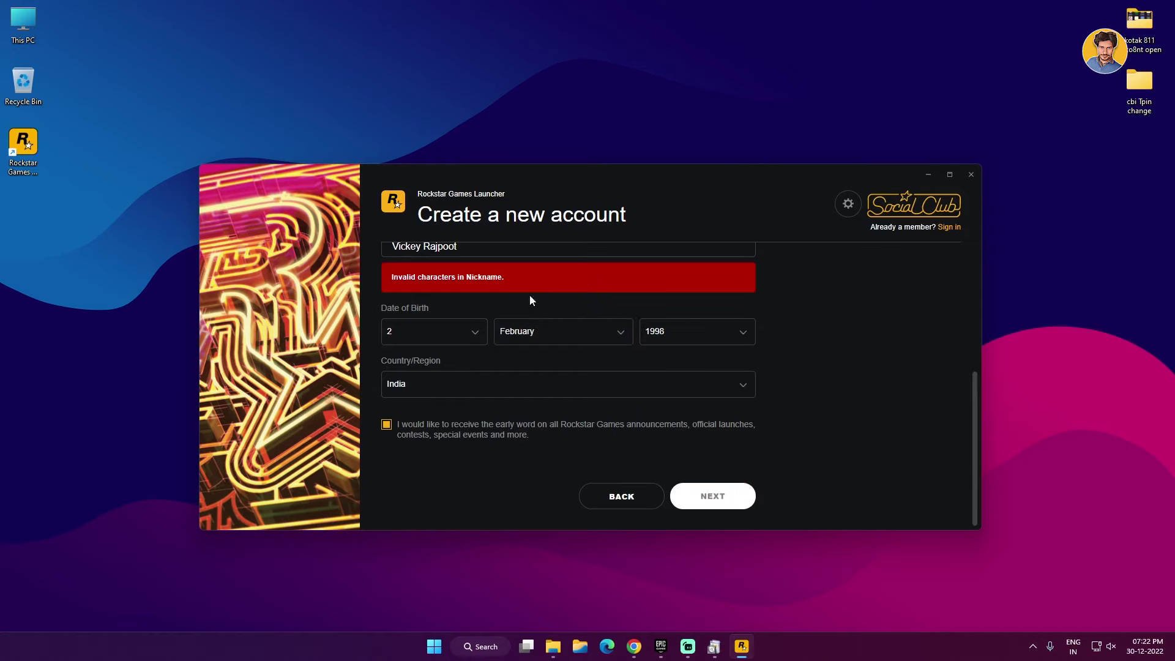
scroll(525, 313, "up", 2)
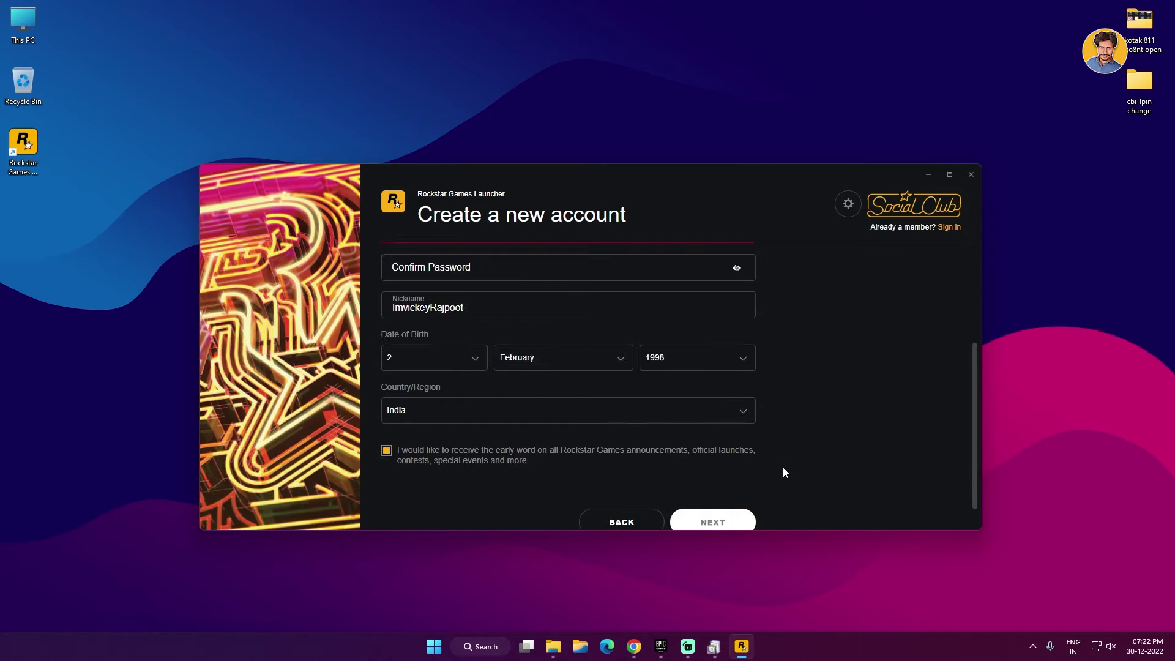
scroll(784, 472, "down", 1)
scroll(806, 413, "up", 3)
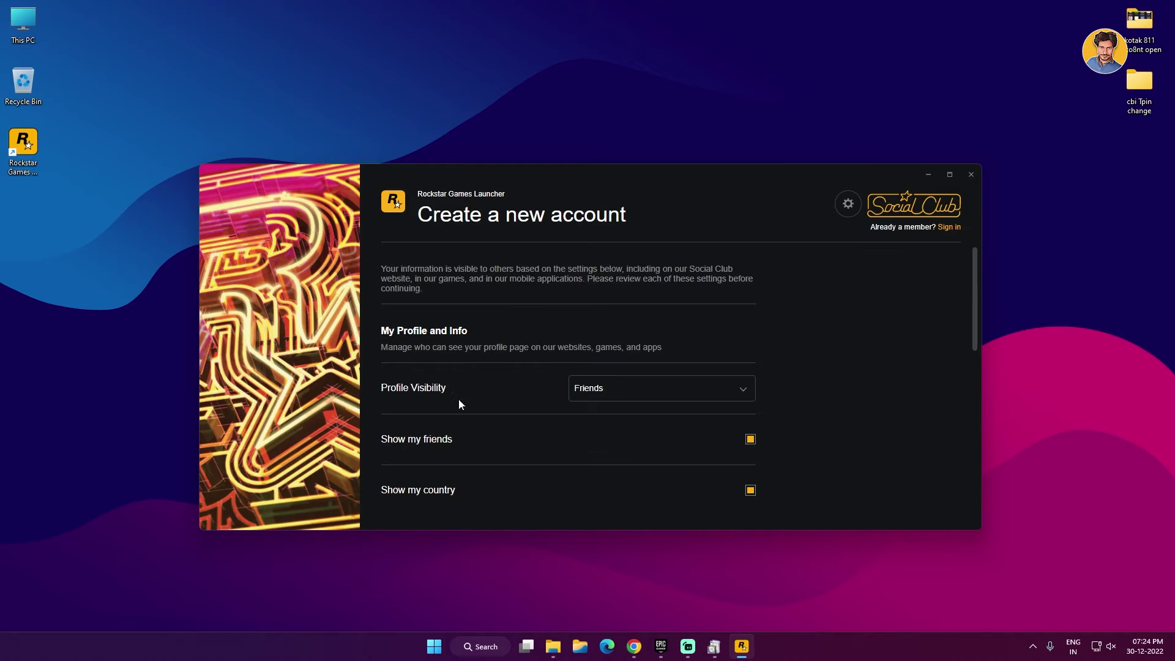
- Review the profile, feed and game stats privacy settings, and set Game stats visibility to Friends
scroll(541, 346, "down", 1)
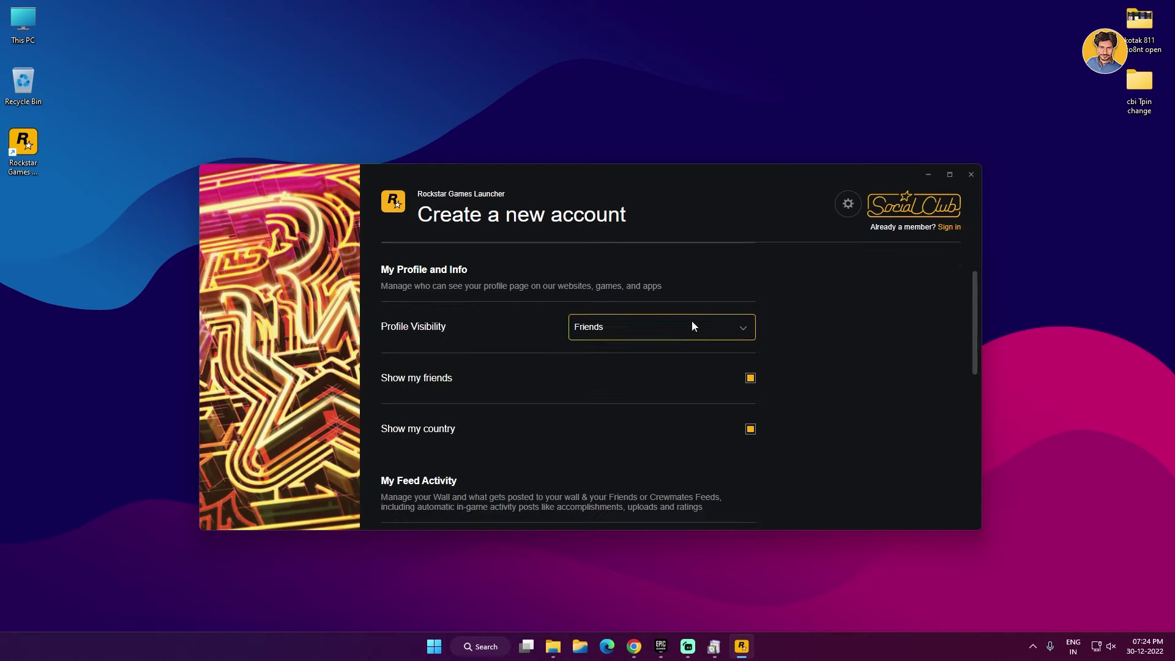
scroll(588, 367, "down", 5)
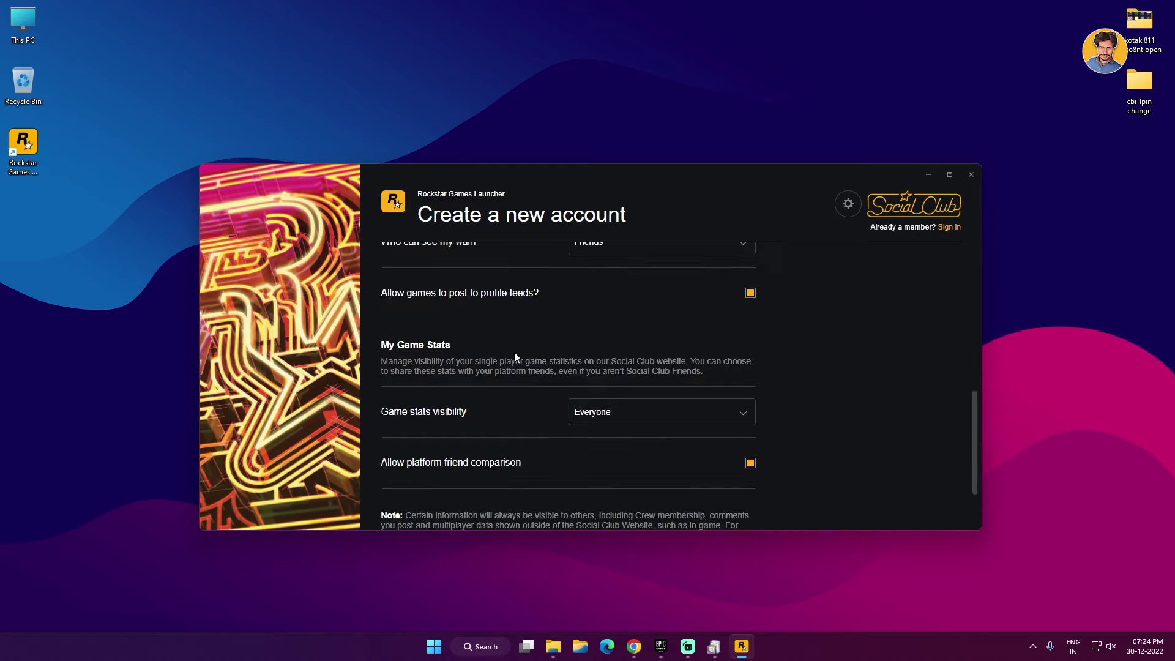
left_click(655, 404)
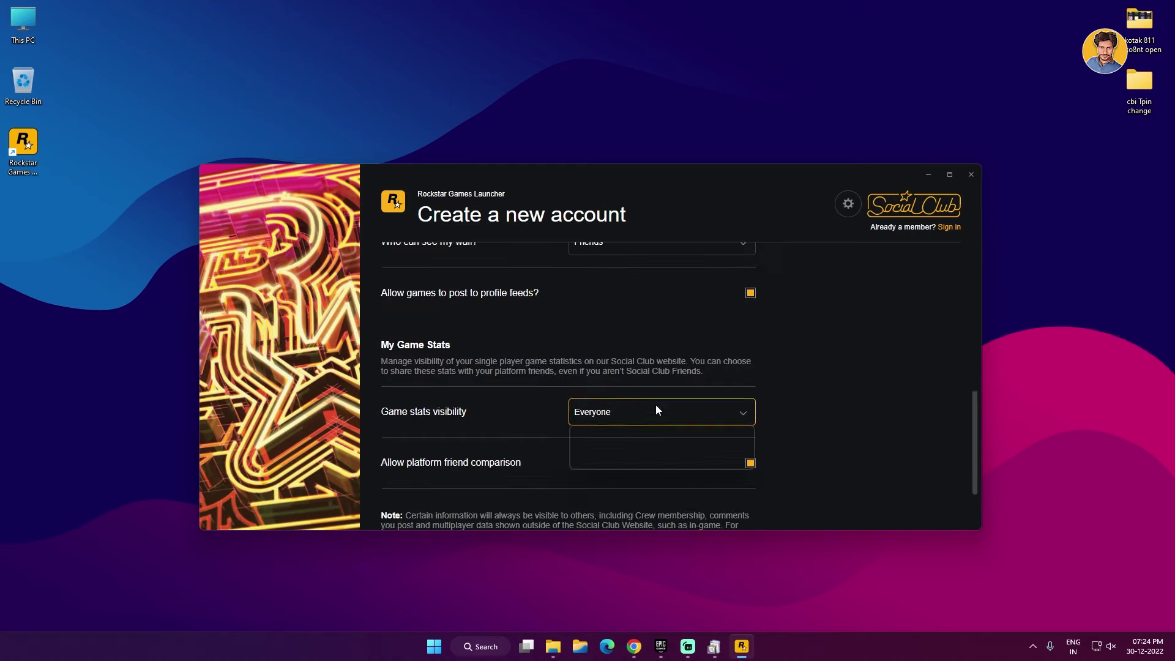
left_click(631, 443)
scroll(788, 433, "down", 1)
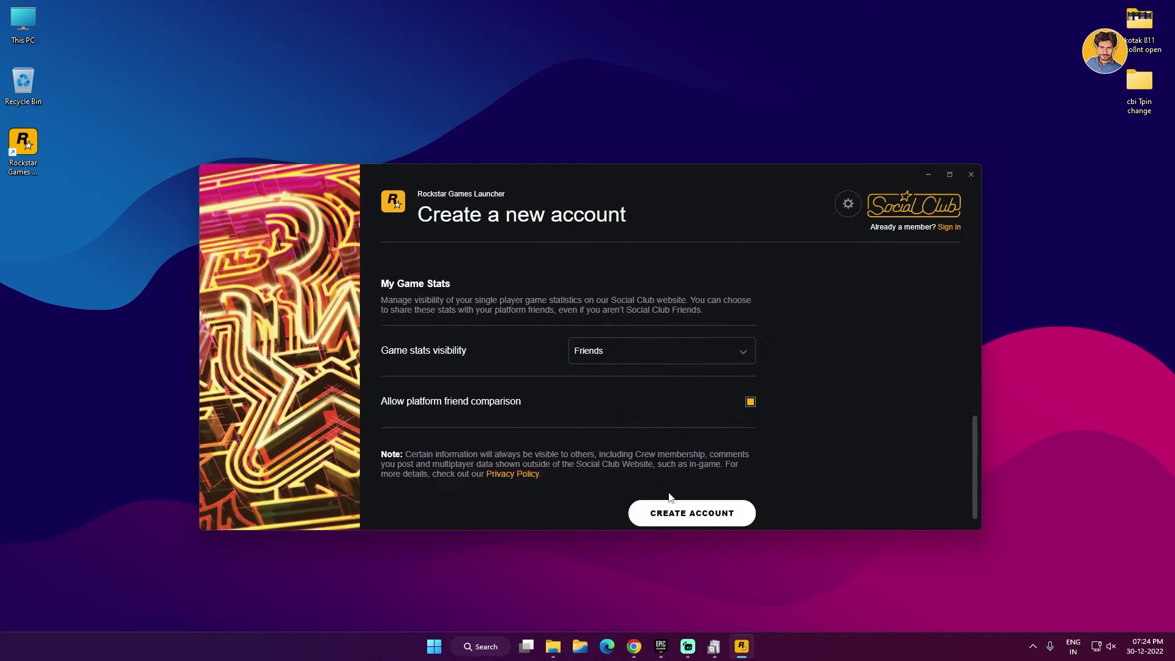
- Create the Social Club account and try to link the Epic Games account to it permanently
left_click(674, 513)
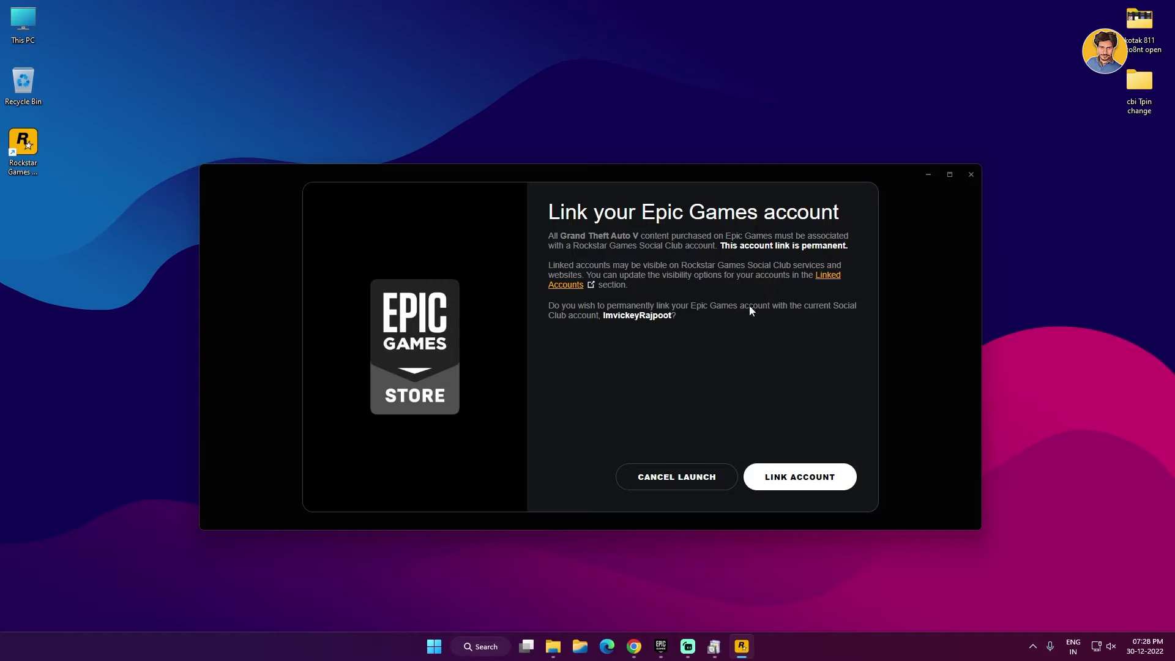
left_click(807, 481)
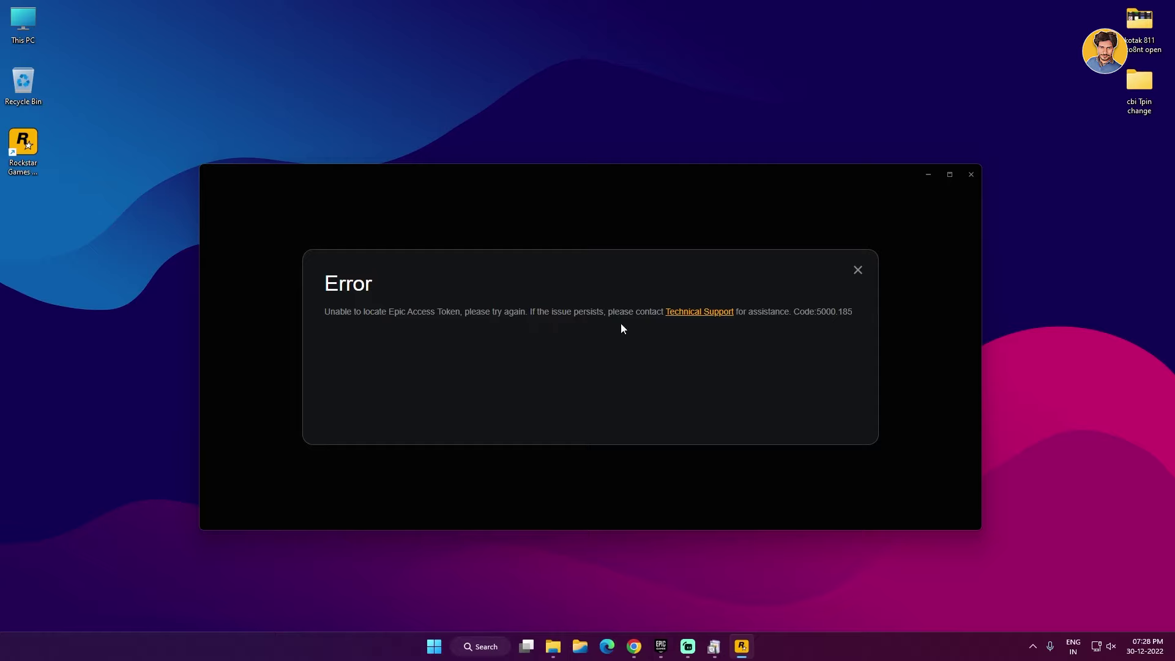
- Open the Rockstar Technical Support page linked in the error message and return to the Rockstar Games Launcher
left_click(692, 316)
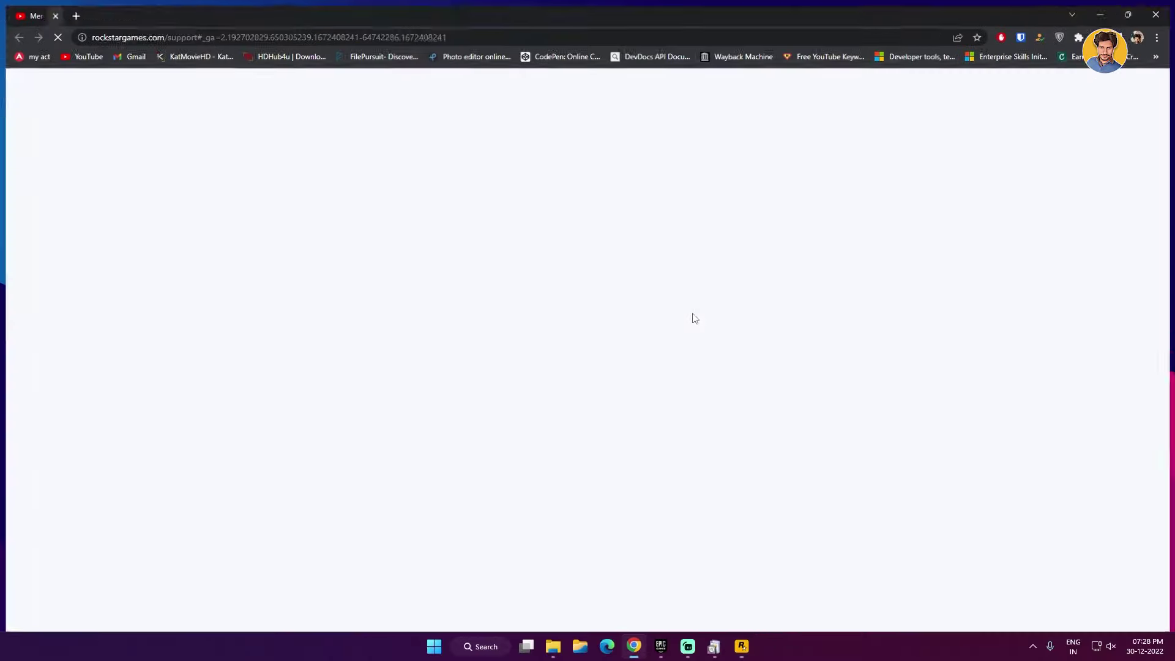
left_click(287, 11)
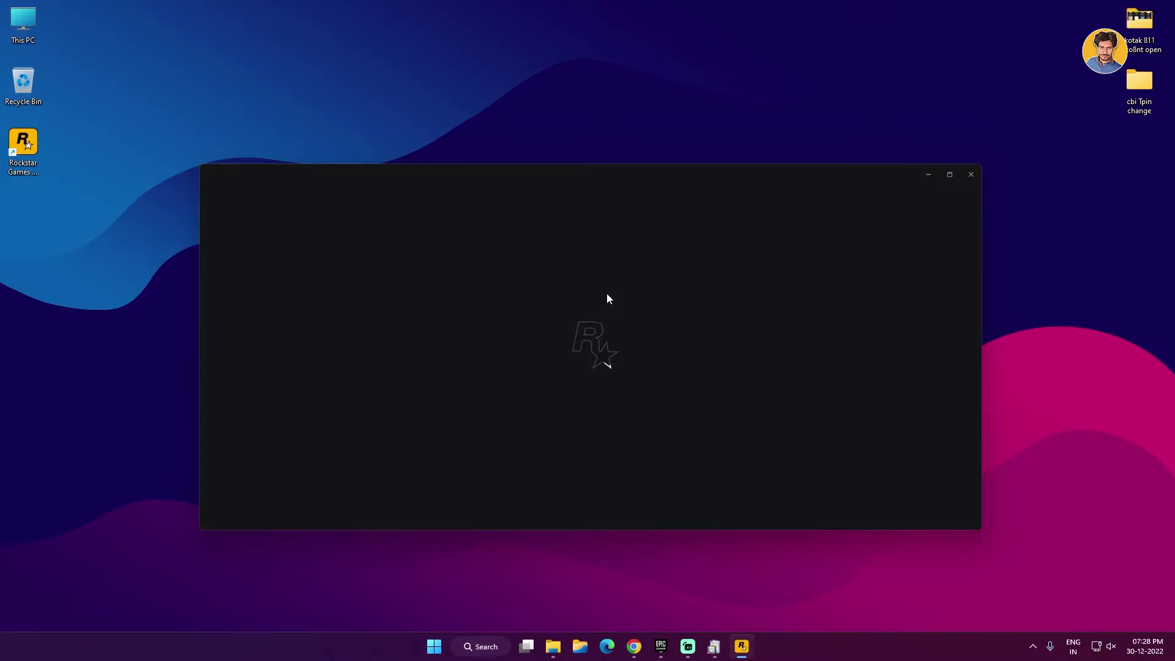